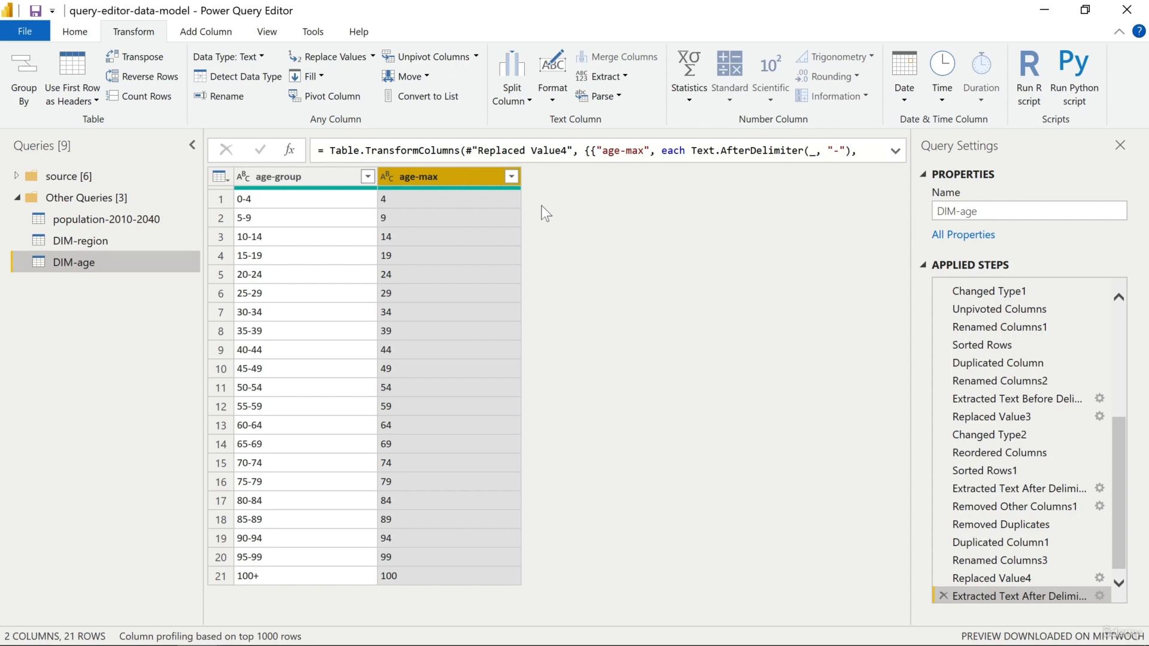
pyautogui.click(222, 37)
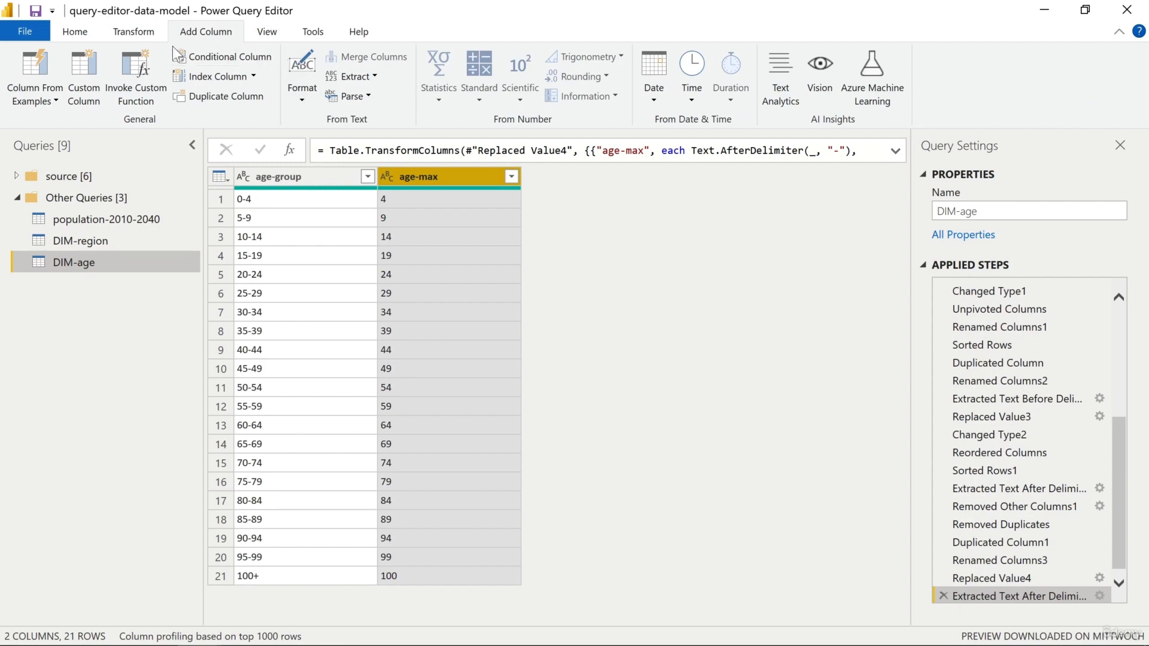
pyautogui.click(265, 60)
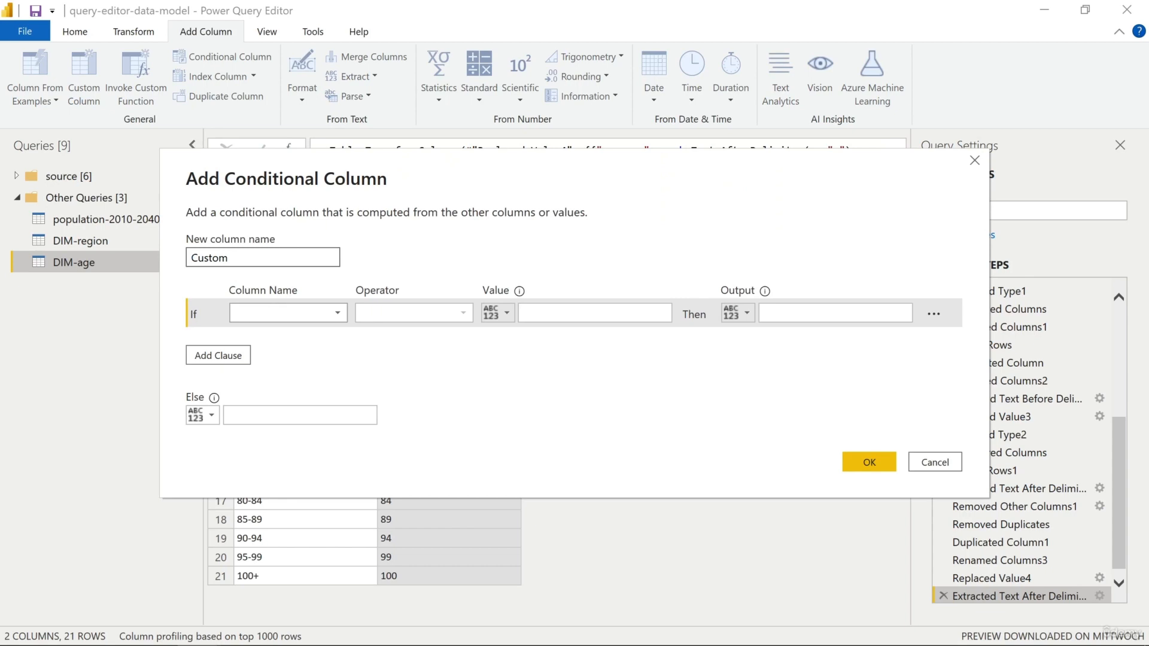
pyautogui.doubleClick(250, 255)
pyautogui.write('age-category')
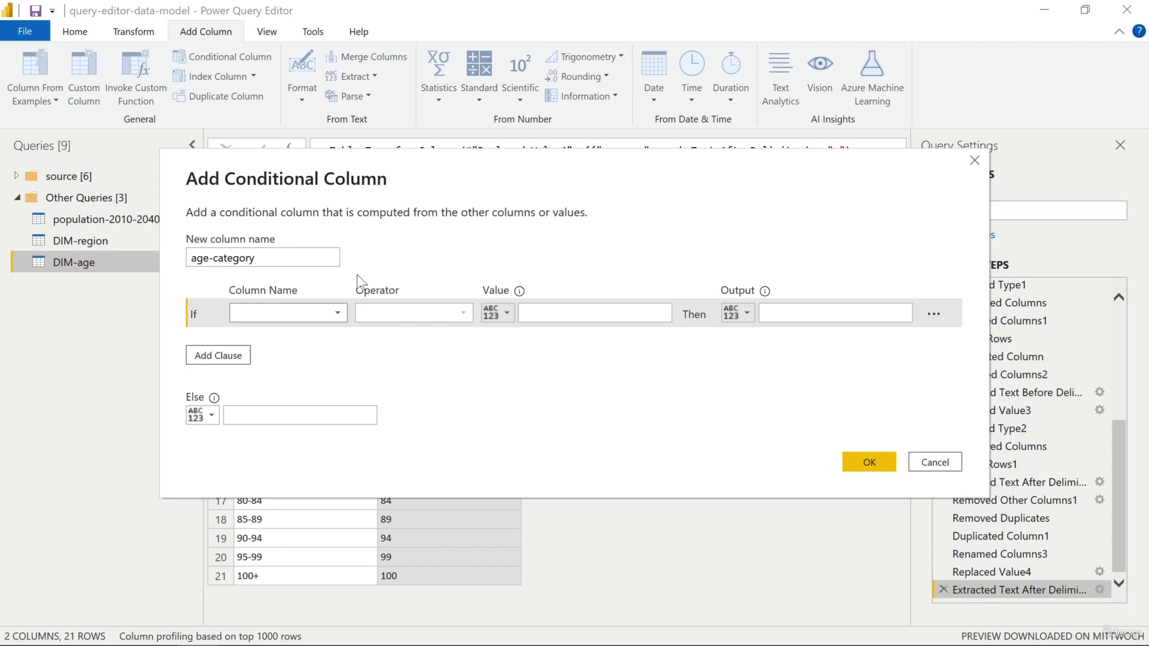
pyautogui.click(344, 314)
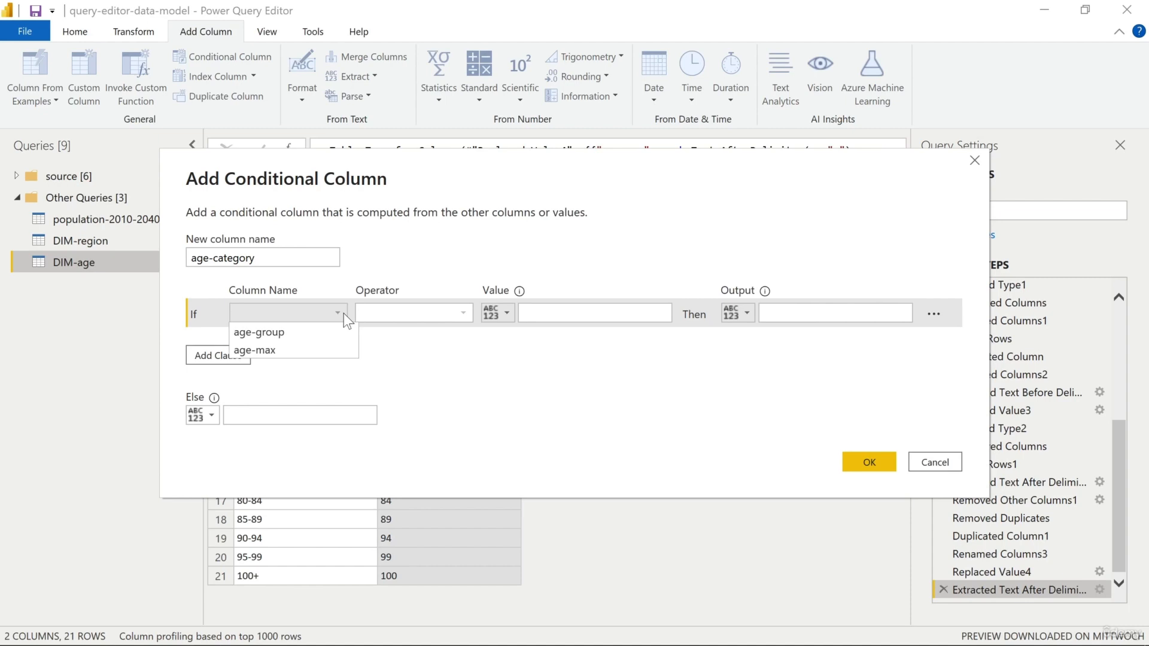
pyautogui.click(286, 352)
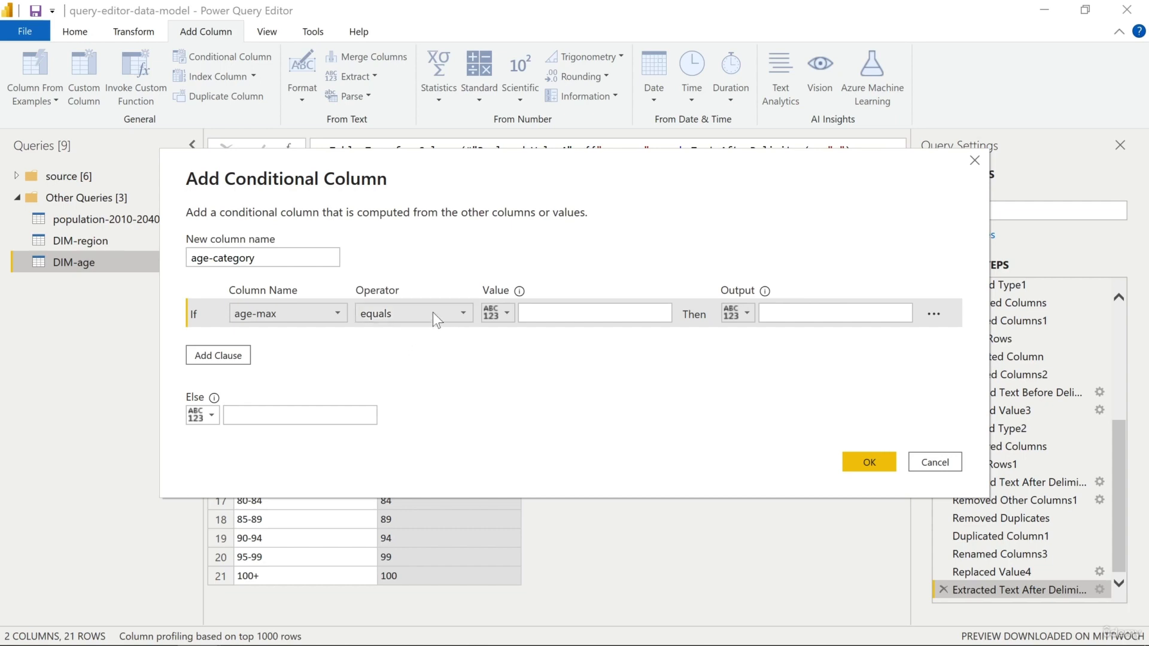
pyautogui.click(465, 317)
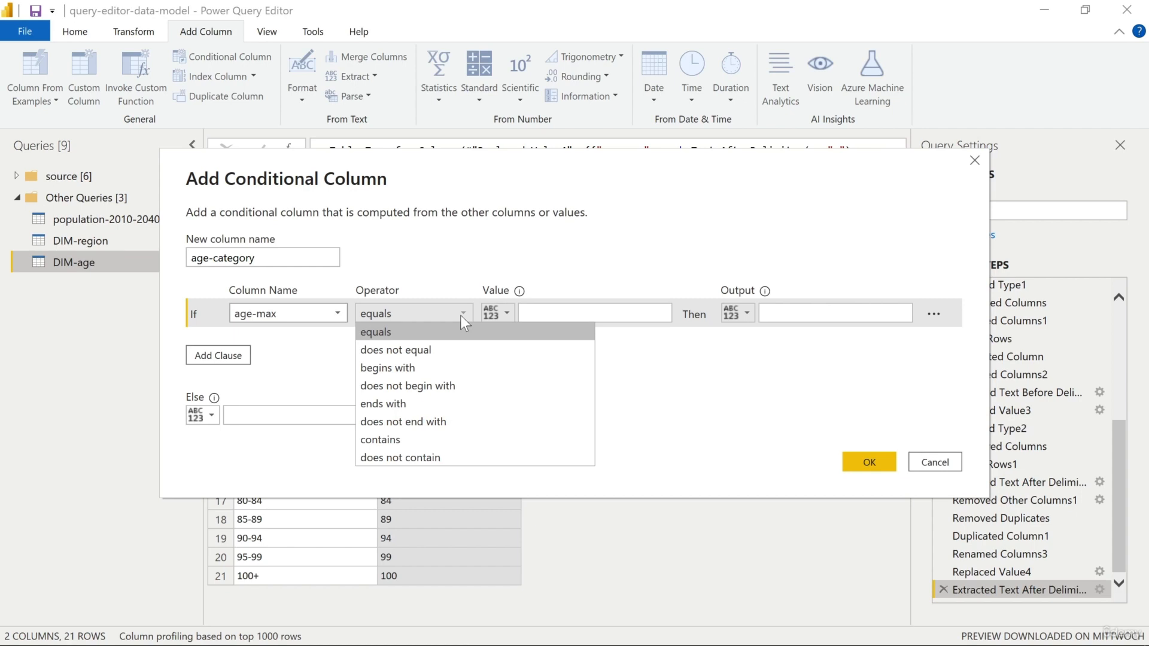
pyautogui.click(449, 332)
pyautogui.click(529, 314)
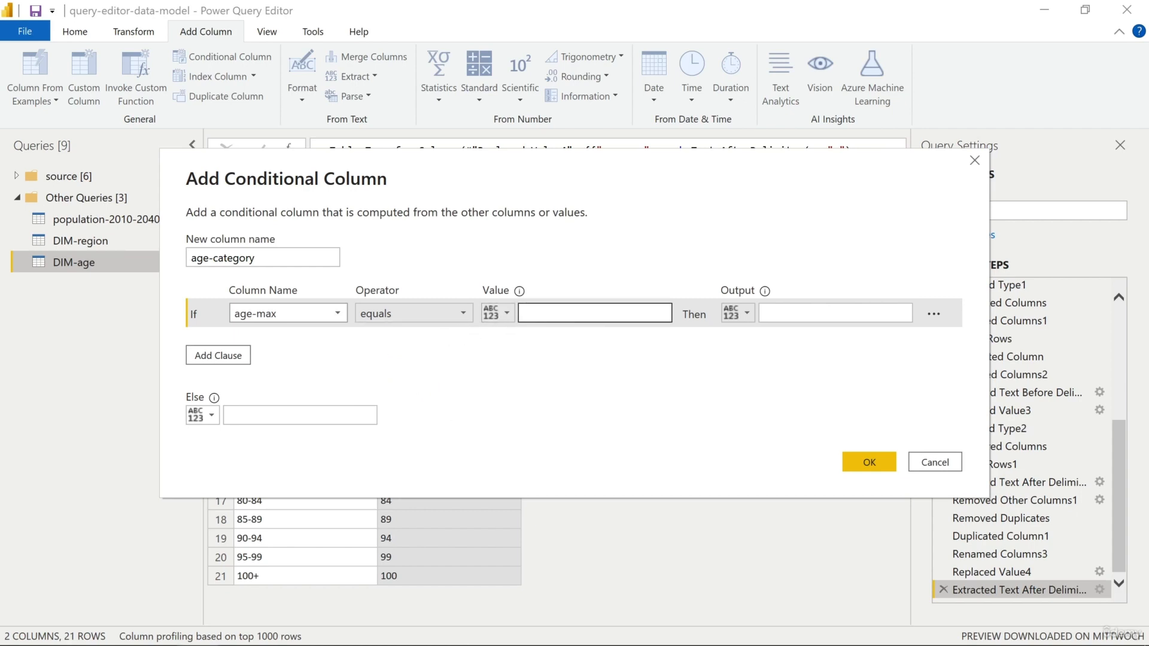
pyautogui.write('4')
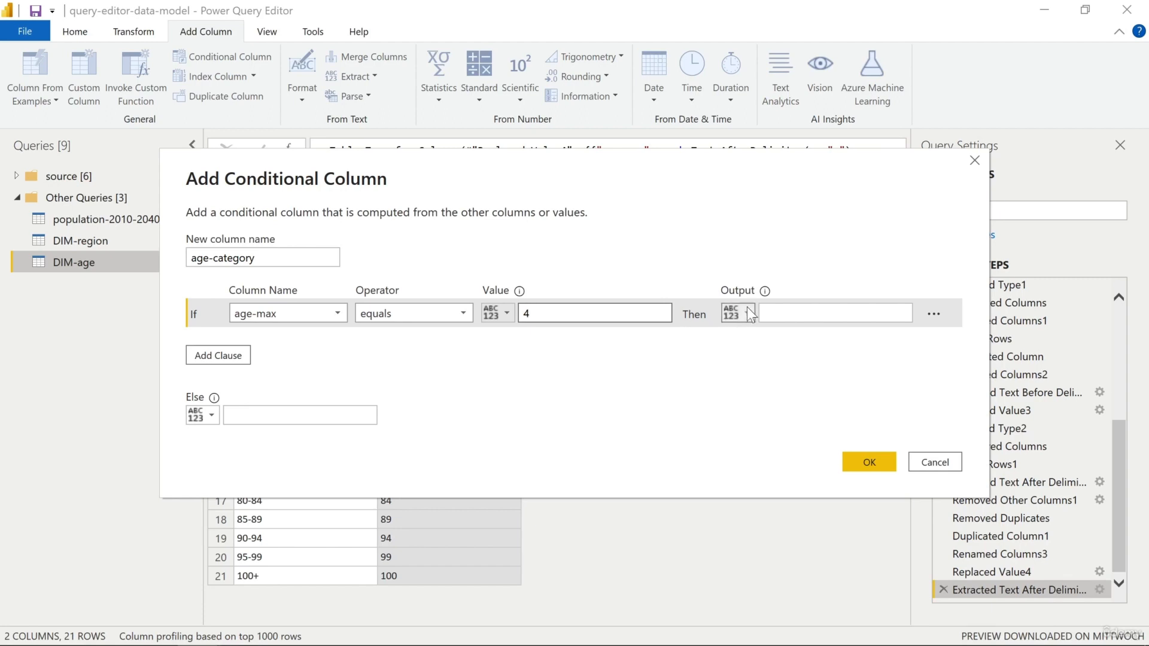
pyautogui.click(772, 313)
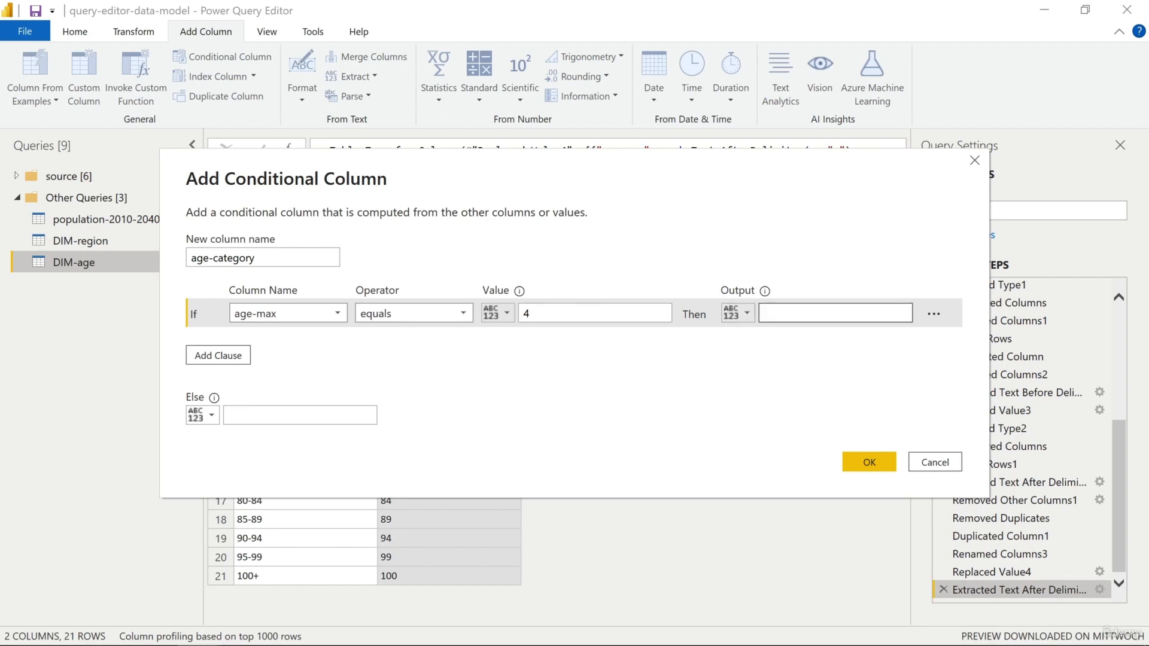
pyautogui.write('Baby')
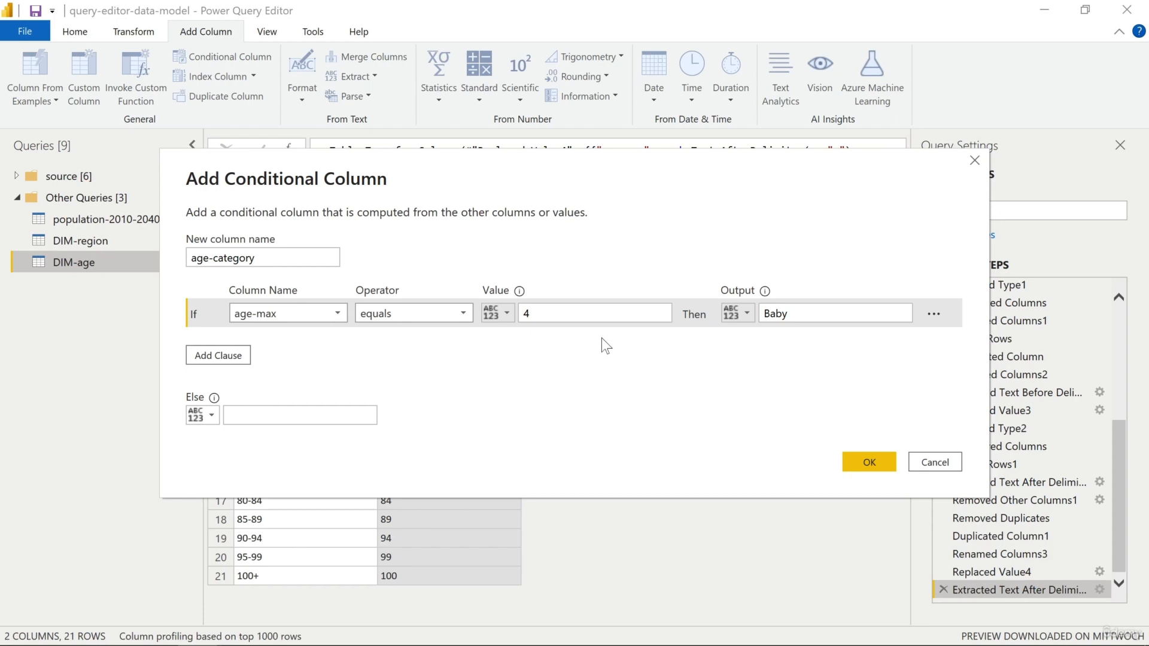
pyautogui.click(463, 314)
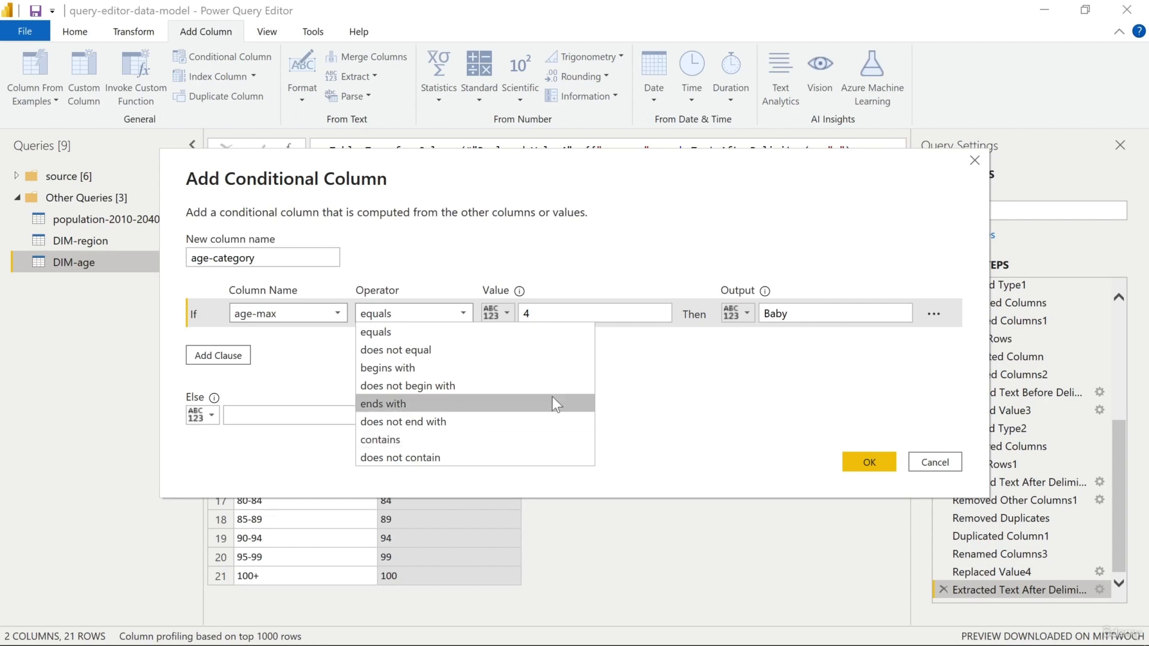
pyautogui.click(691, 376)
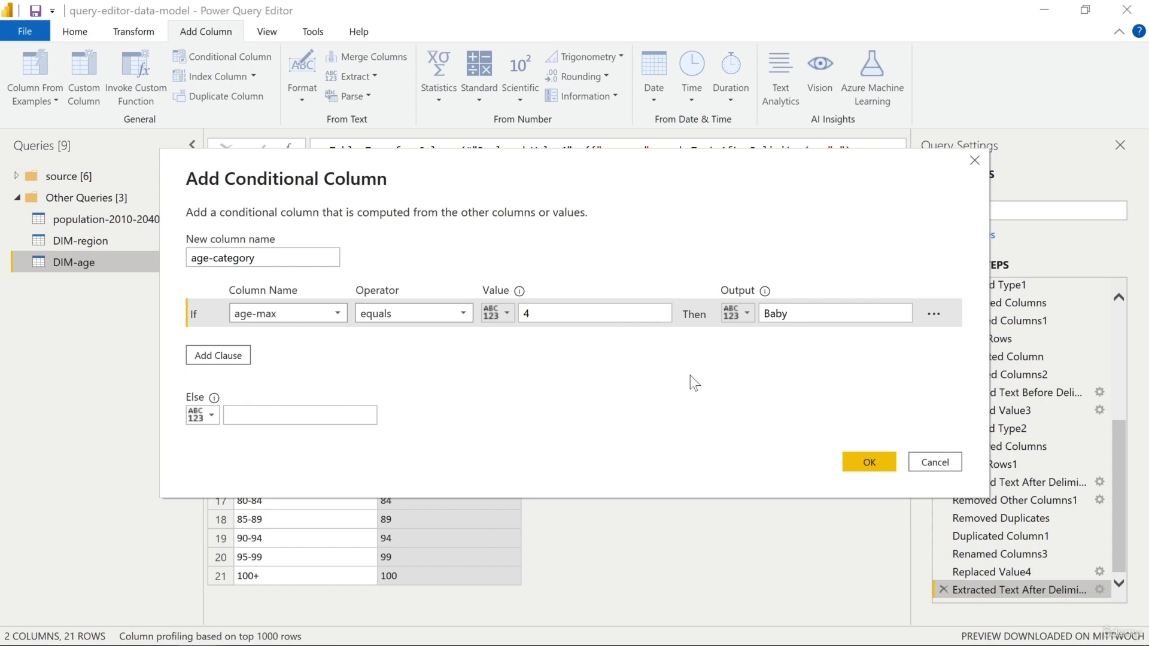
pyautogui.click(922, 453)
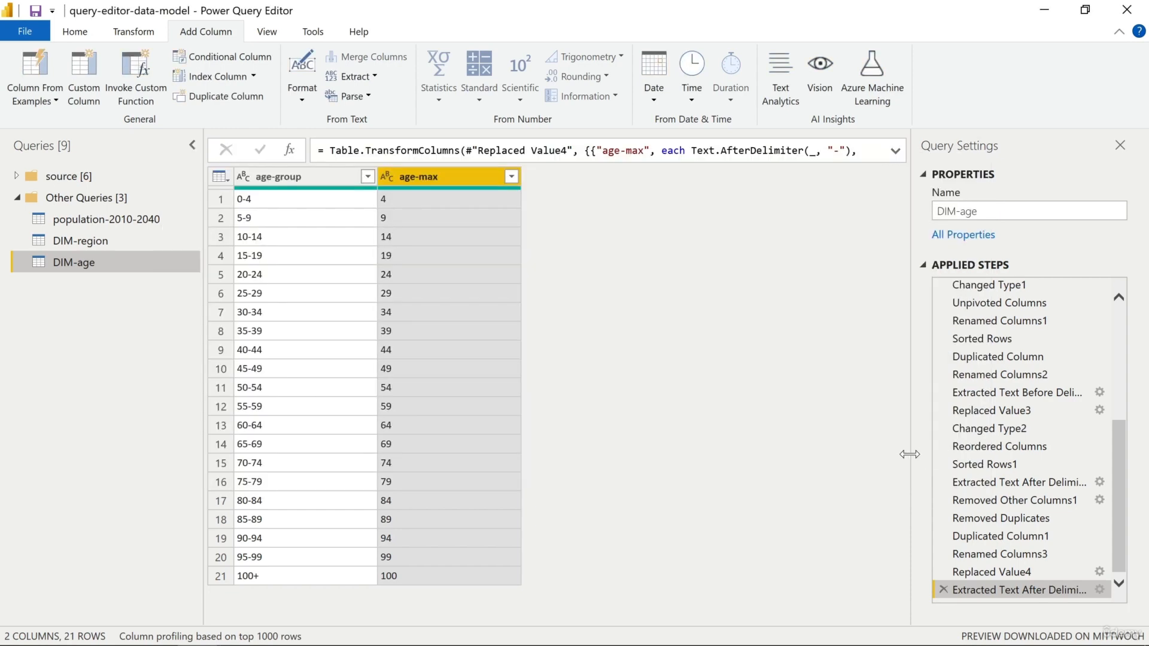
# Change the data type of the age-max column from text to whole number
pyautogui.click(383, 177)
pyautogui.click(445, 227)
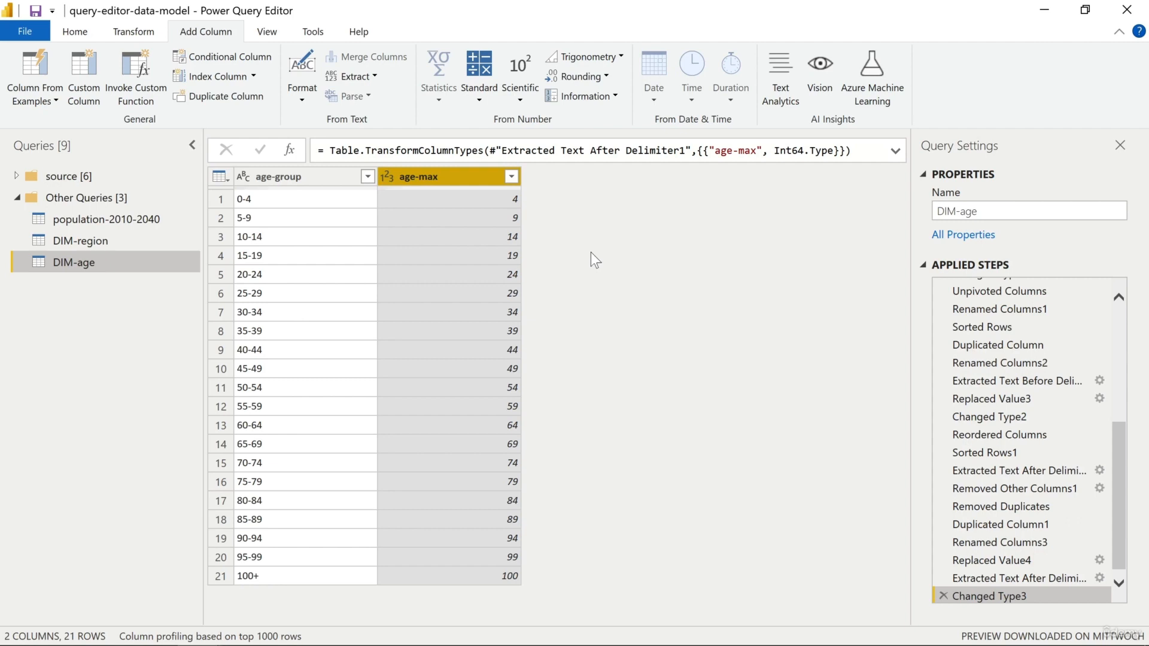
# Start a new conditional column in the DIM-age query and name it age-category
pyautogui.click(255, 62)
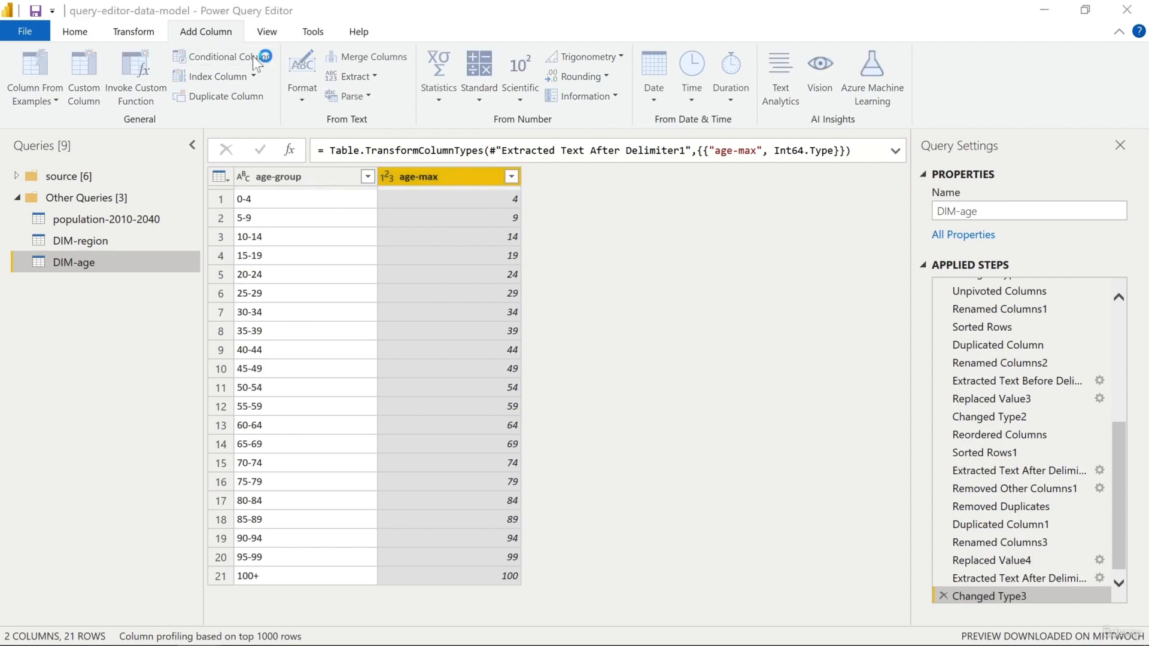
pyautogui.write('age')
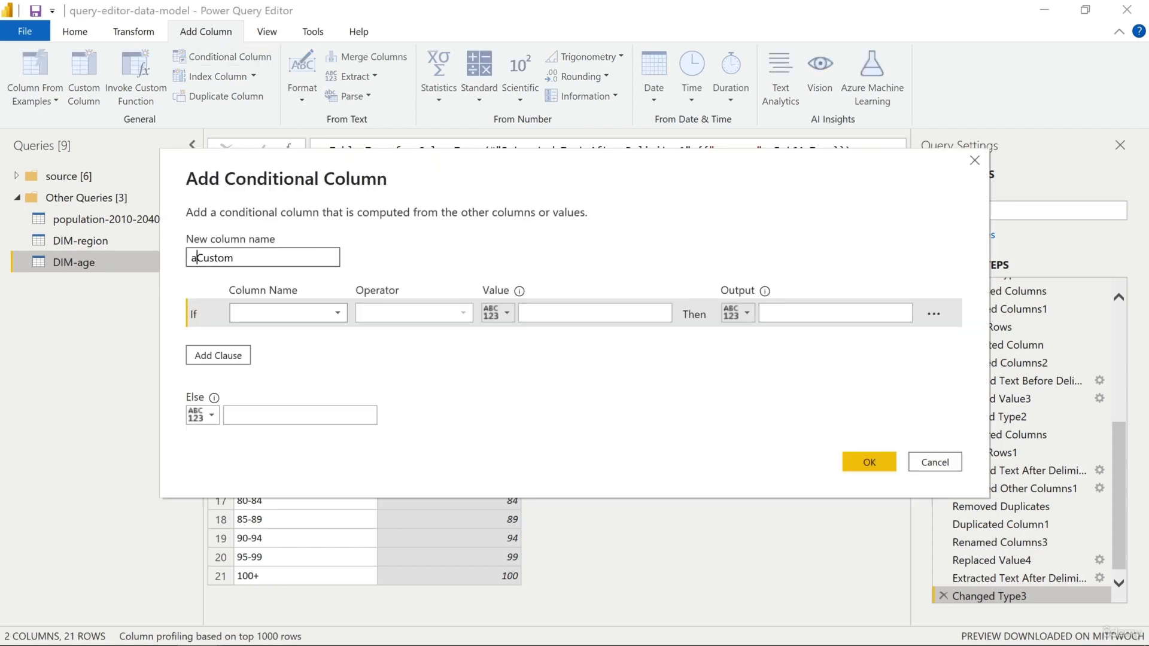
pyautogui.hotkey('shift', 'Right')
pyautogui.hotkey('shift', 'Right')
pyautogui.hotkey('shift', 'Right')
pyautogui.hotkey('shift', 'Right')
pyautogui.hotkey('shift', 'Right')
pyautogui.hotkey('shift', 'Right')
pyautogui.press('BackSpace')
pyautogui.write('-category')
# Define the first condition so that age-max is less than or equal to 4 outputs Baby
pyautogui.click(340, 319)
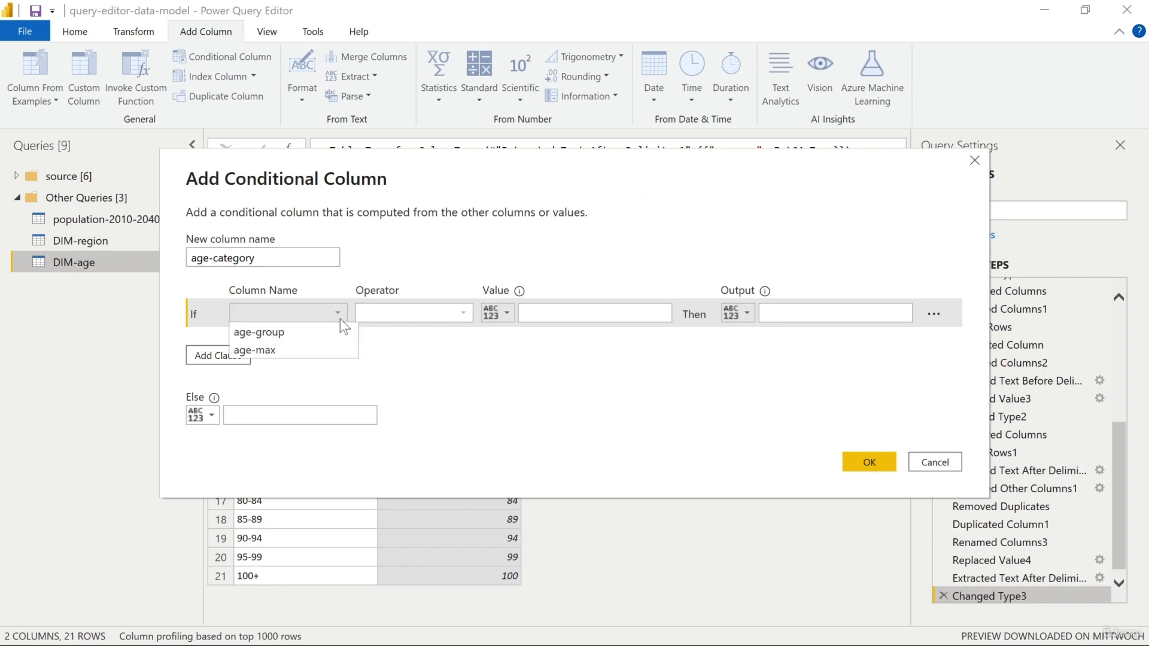
pyautogui.click(297, 346)
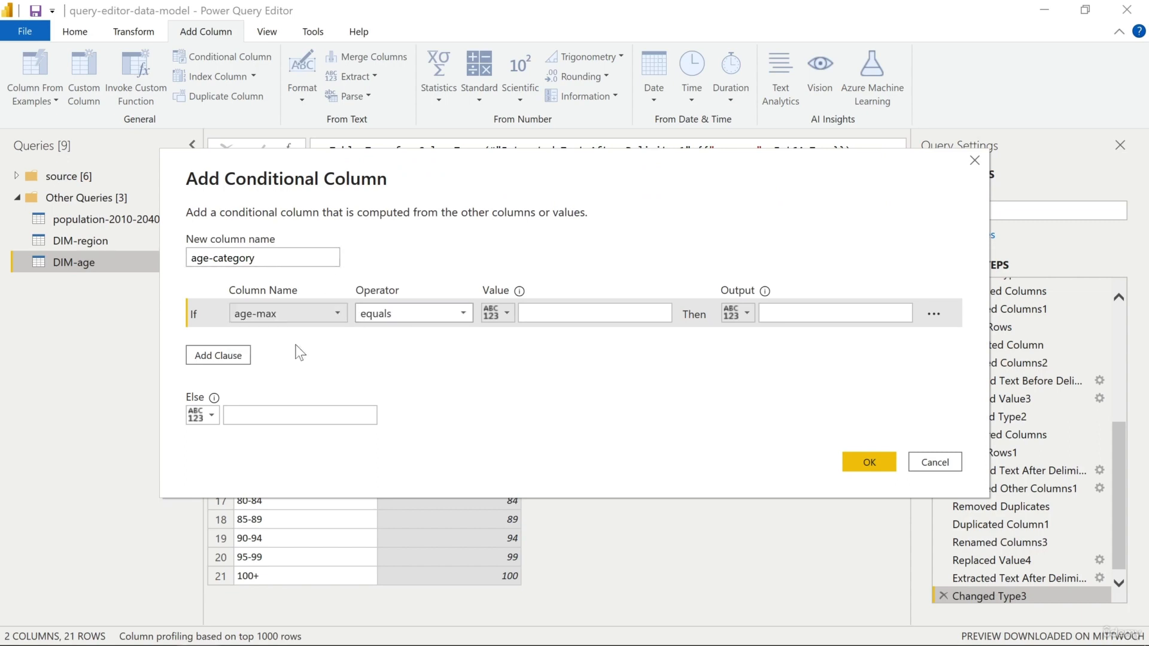
pyautogui.click(464, 316)
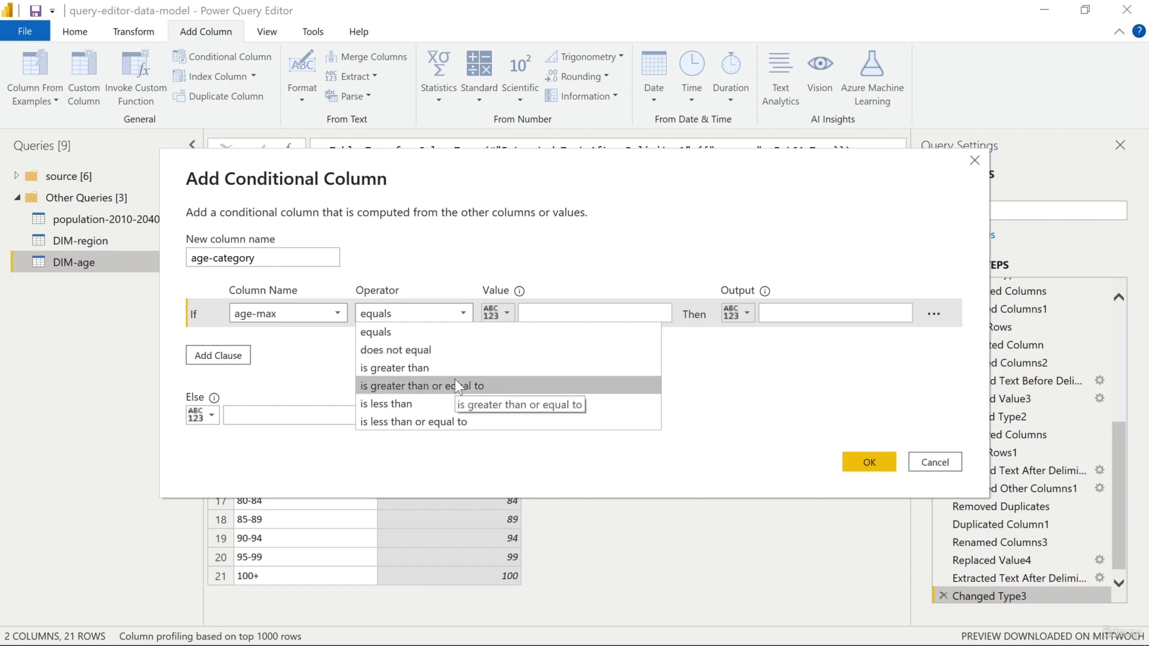
pyautogui.click(449, 421)
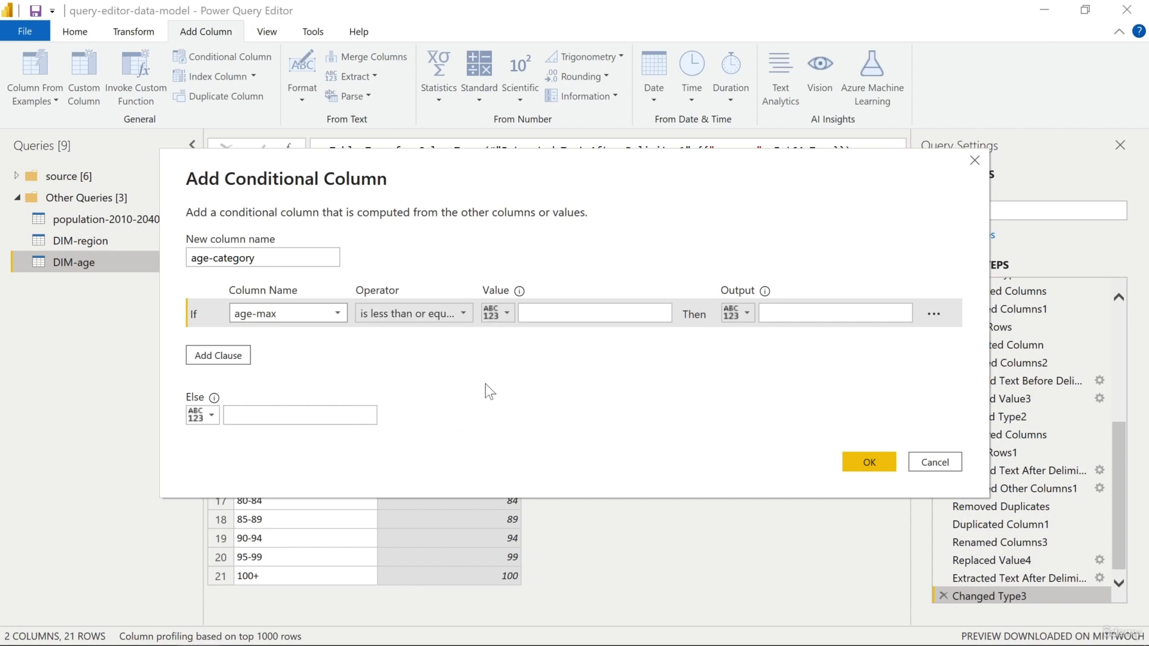
pyautogui.click(562, 313)
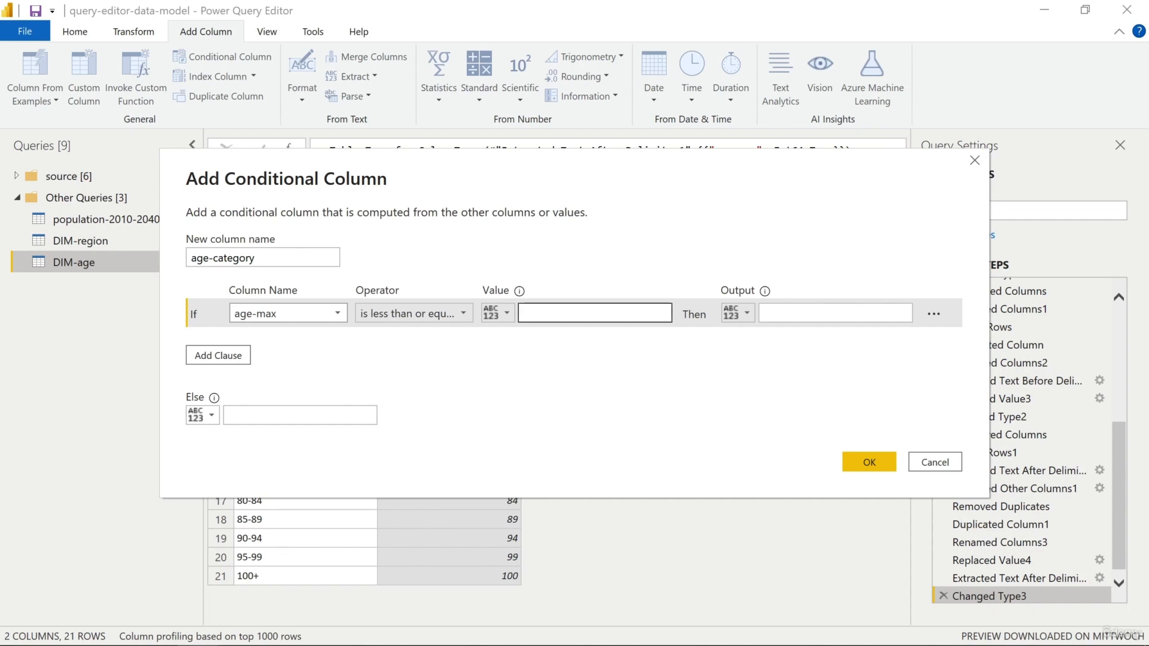
pyautogui.write('4')
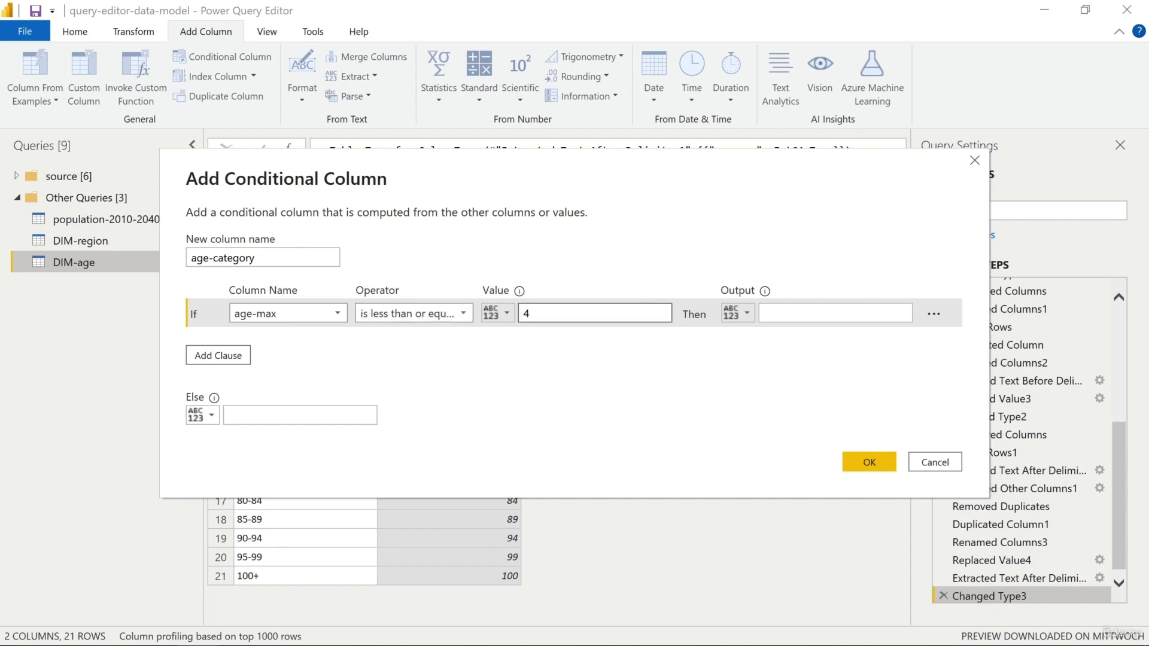
pyautogui.click(832, 313)
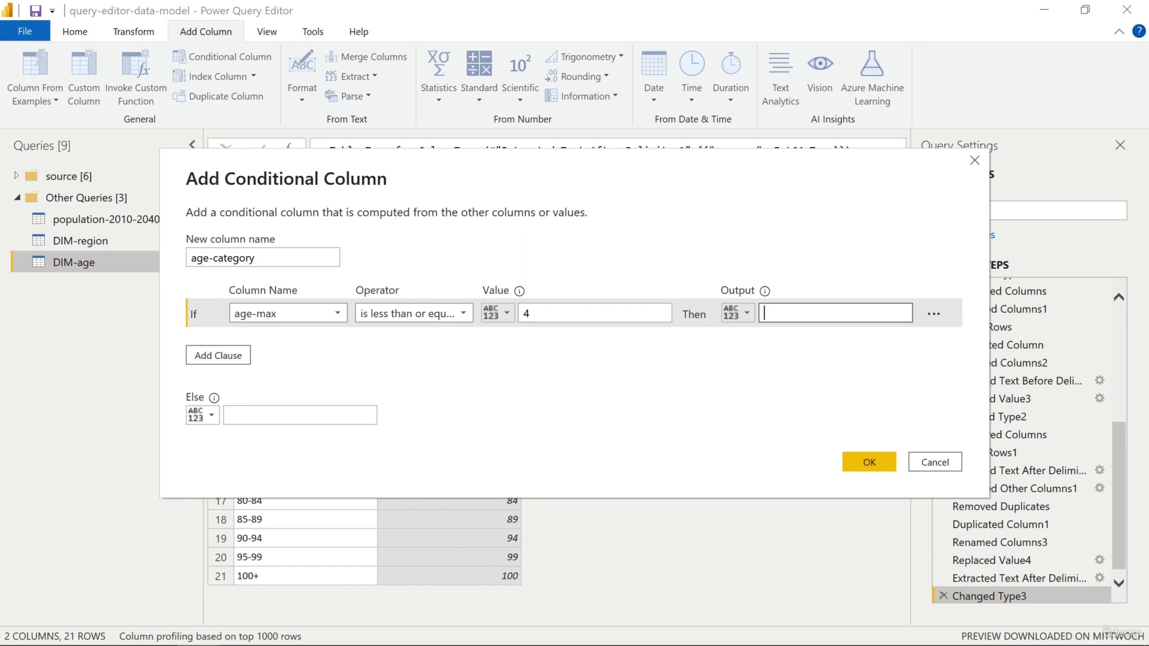
pyautogui.write('Baby')
# Set the Else output to Undefined and create the conditional column
pyautogui.click(299, 415)
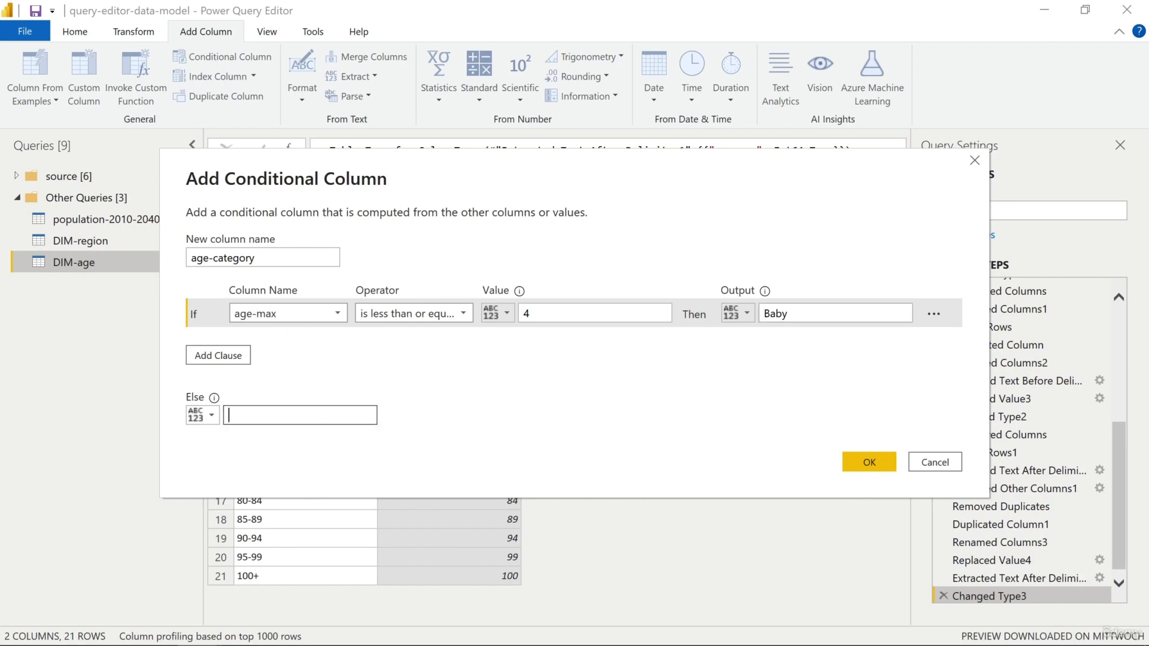
pyautogui.write('Undefined')
pyautogui.click(850, 460)
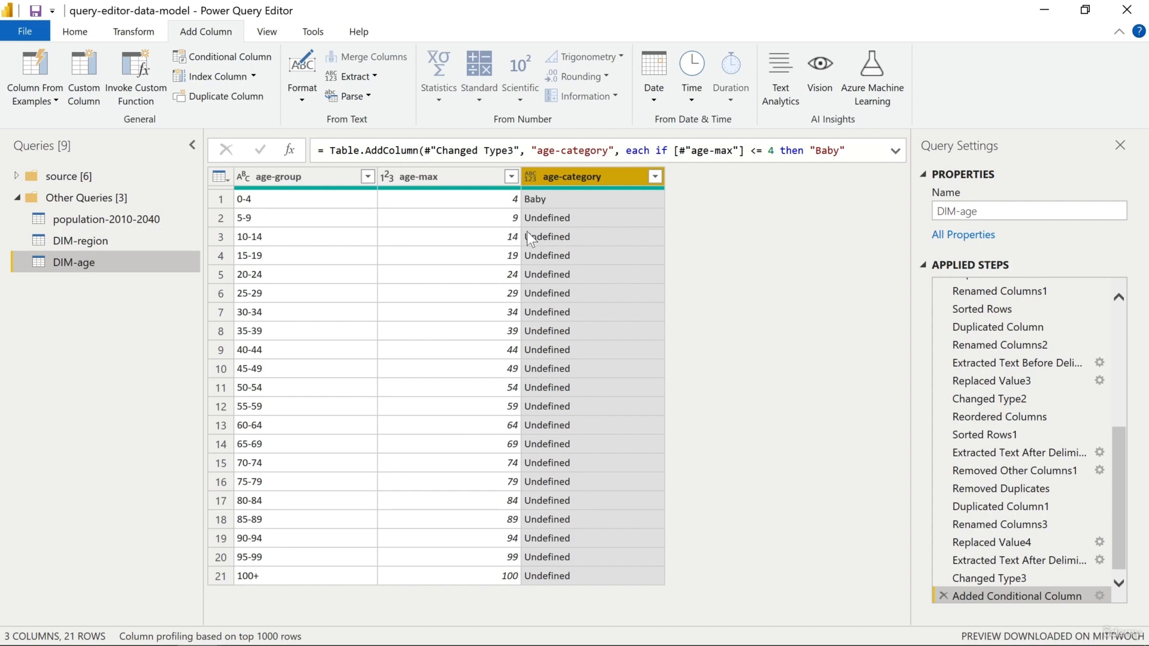
# Compare the age-max values with the age-category results in the first three rows
pyautogui.click(513, 239)
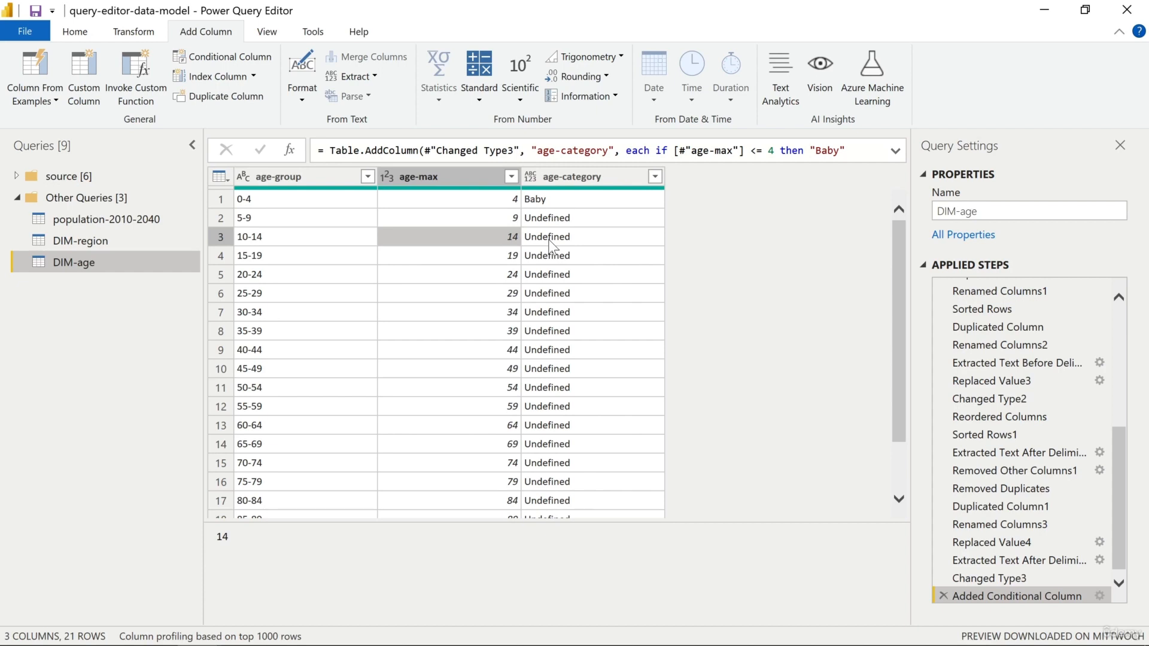
pyautogui.click(514, 220)
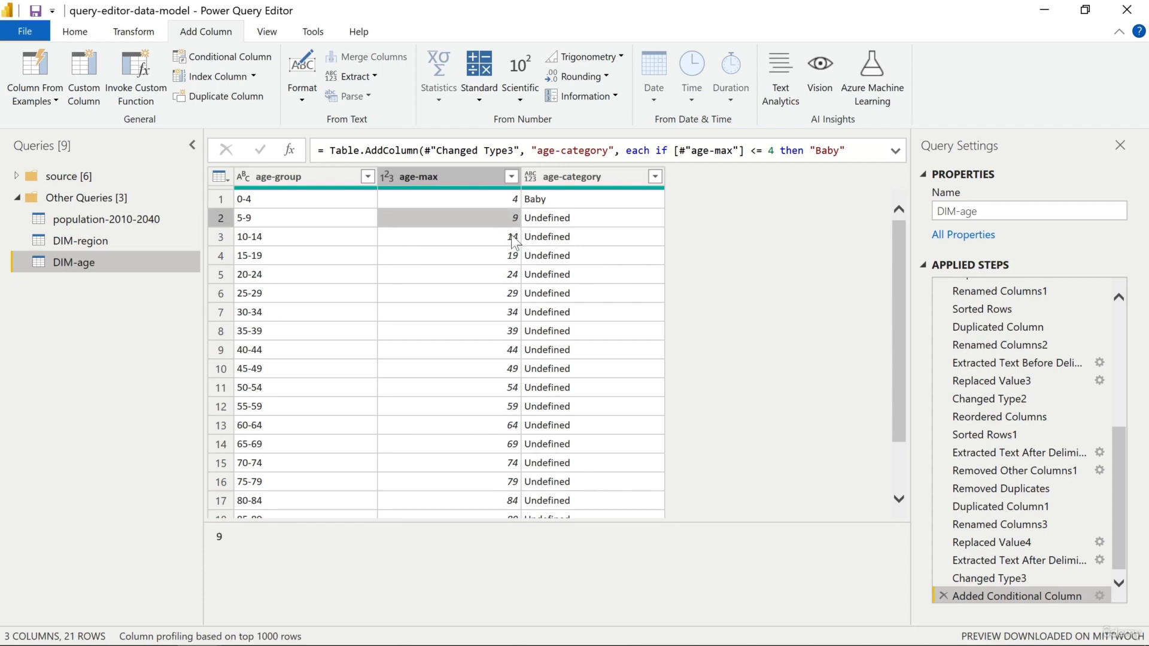
pyautogui.press('Up')
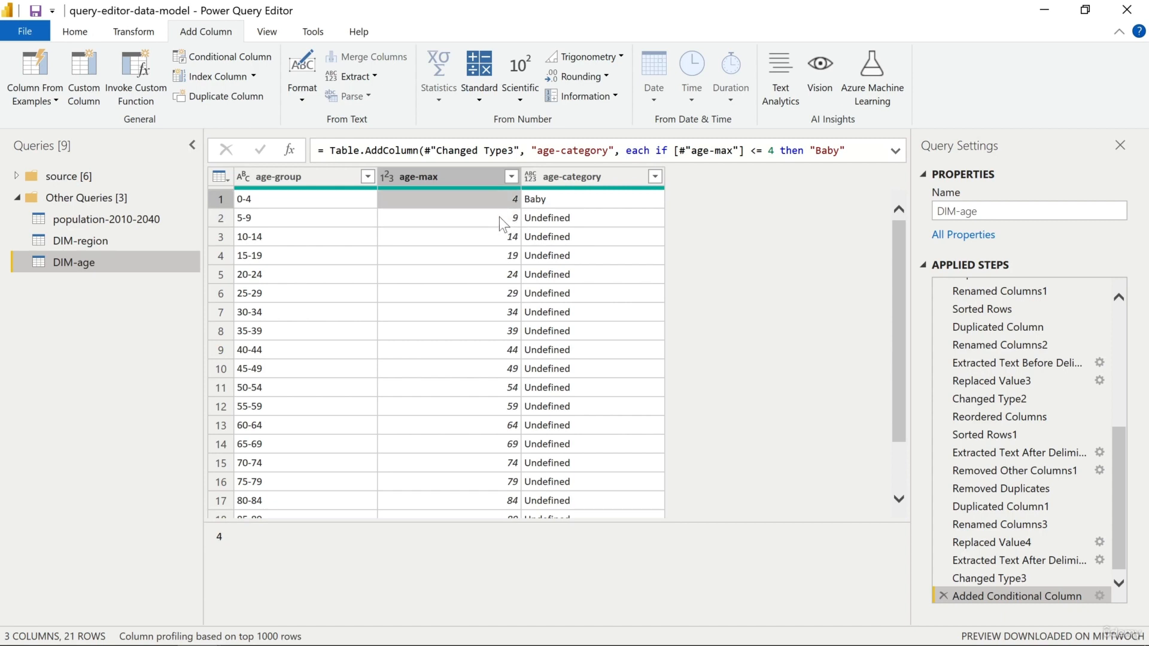
pyautogui.click(537, 203)
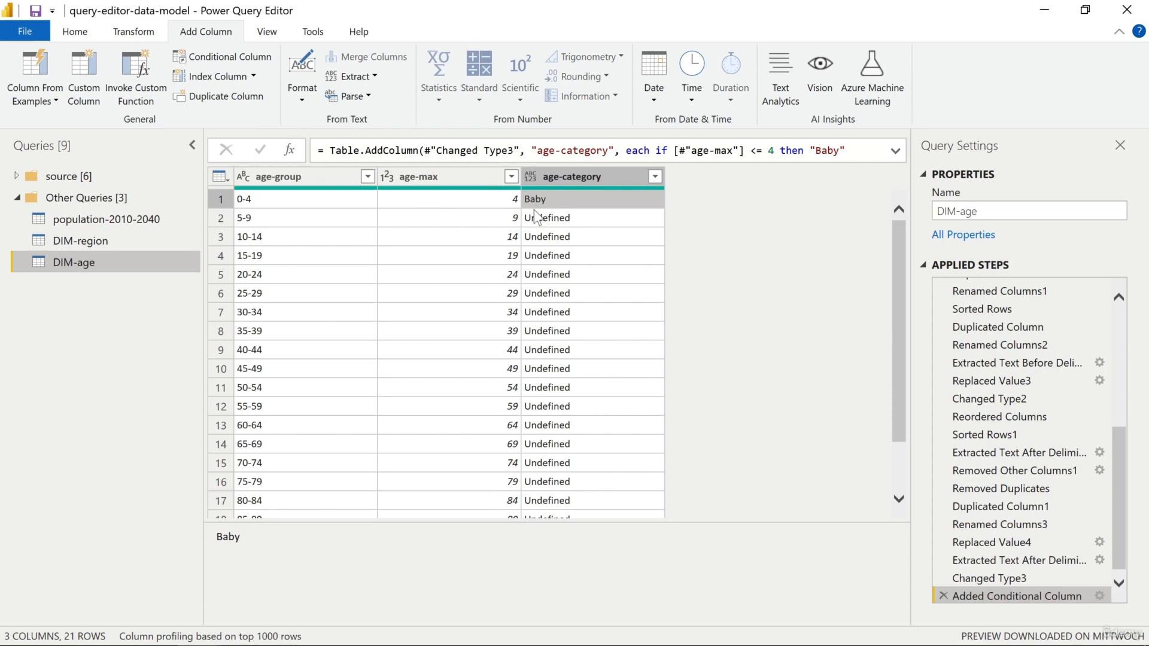
pyautogui.click(525, 215)
pyautogui.click(540, 236)
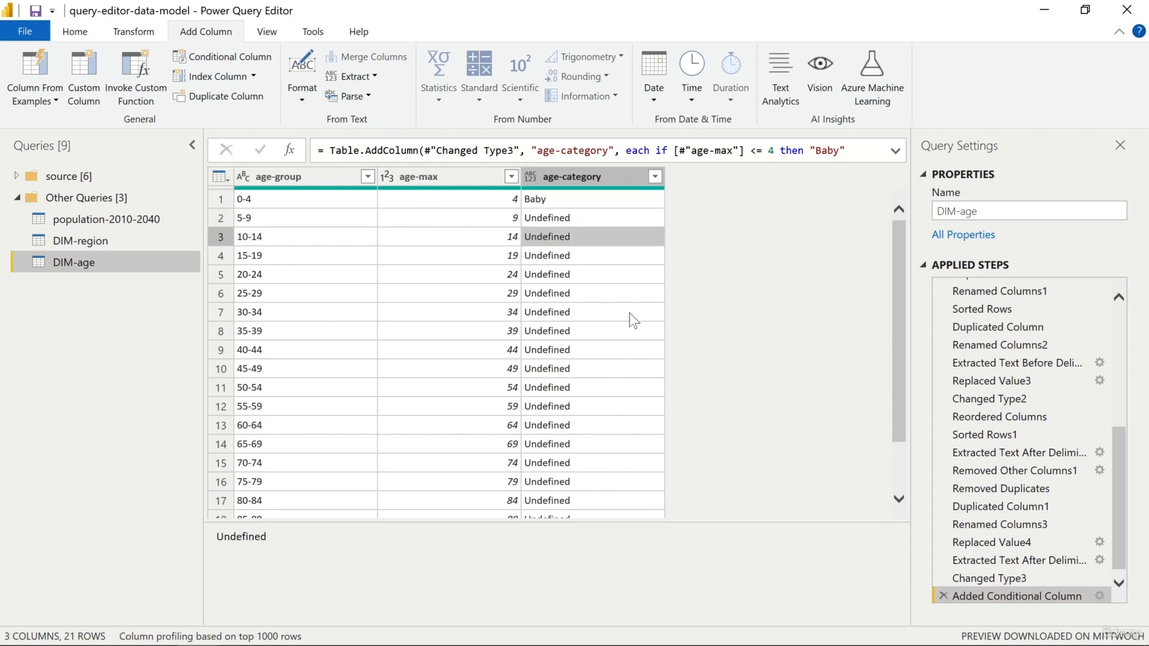
# Reopen the age-category conditional column's settings and add an else-if clause using age-max with the operator is less than or equal to
pyautogui.scroll(-1, 1038, 558)
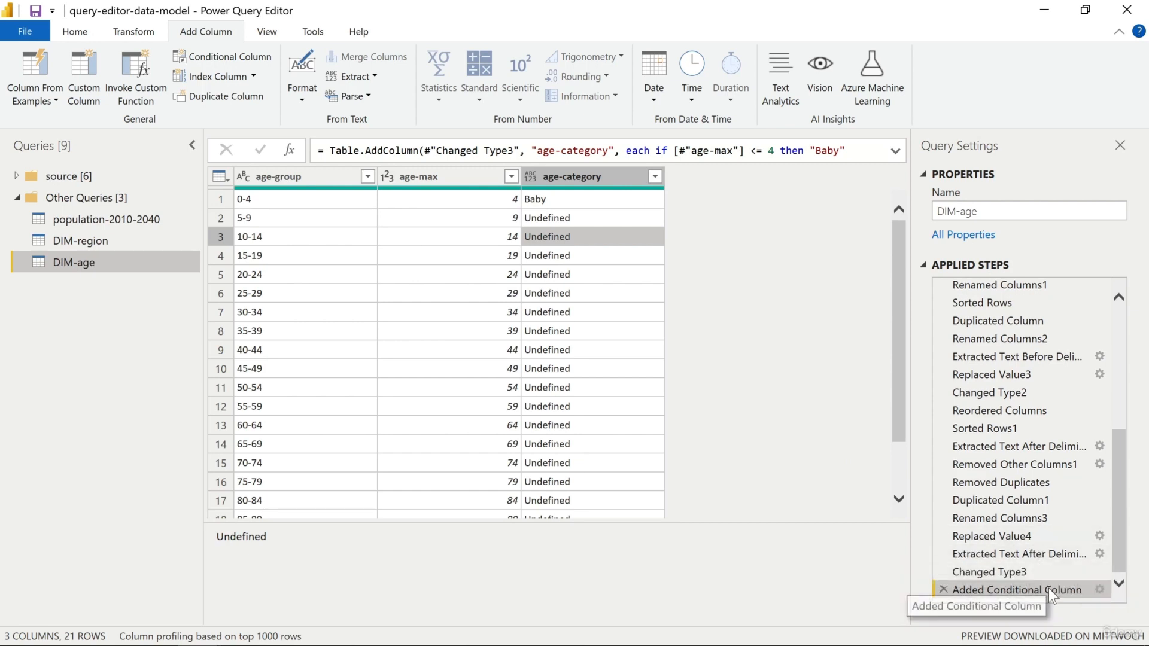
pyautogui.click(1101, 588)
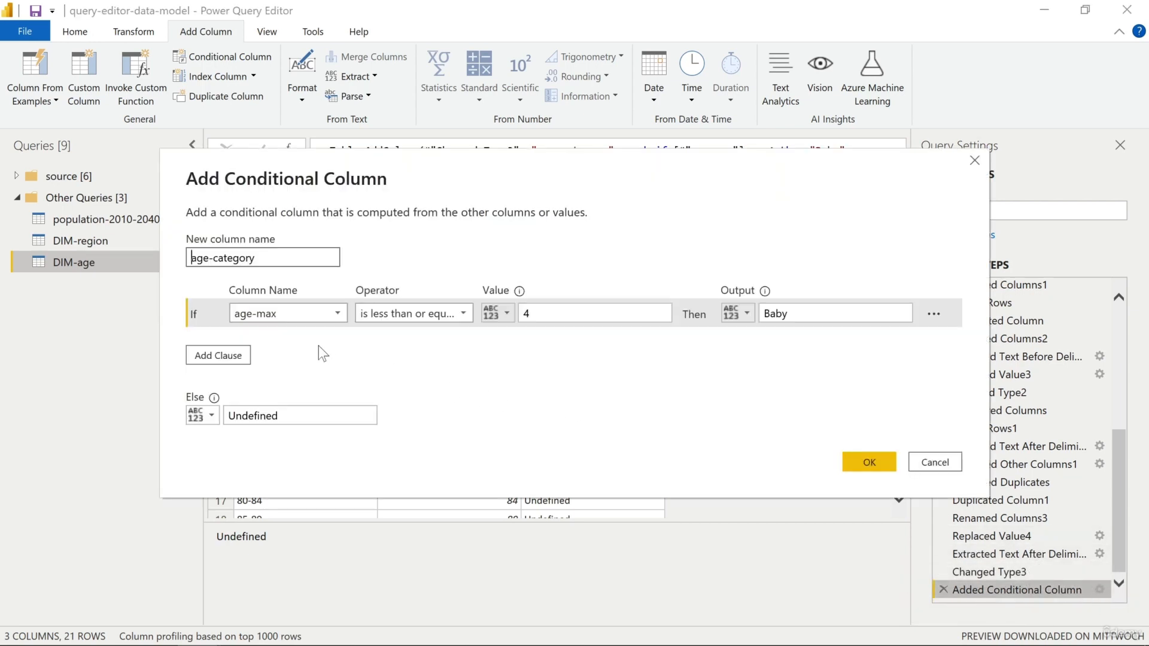
pyautogui.click(218, 355)
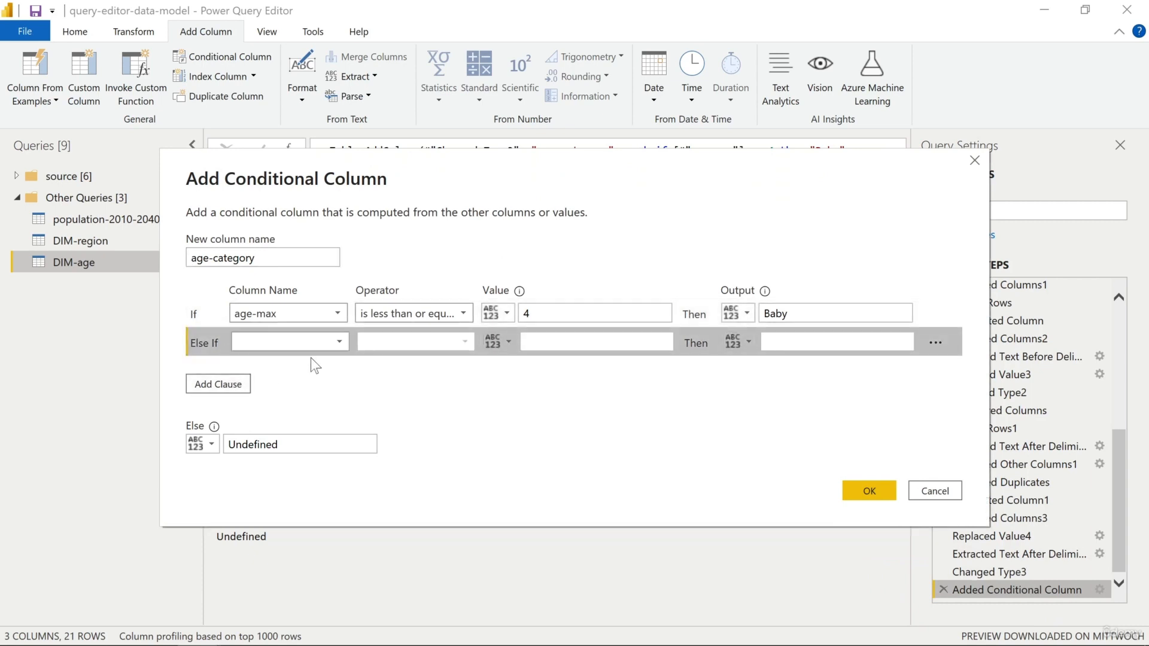
pyautogui.click(313, 350)
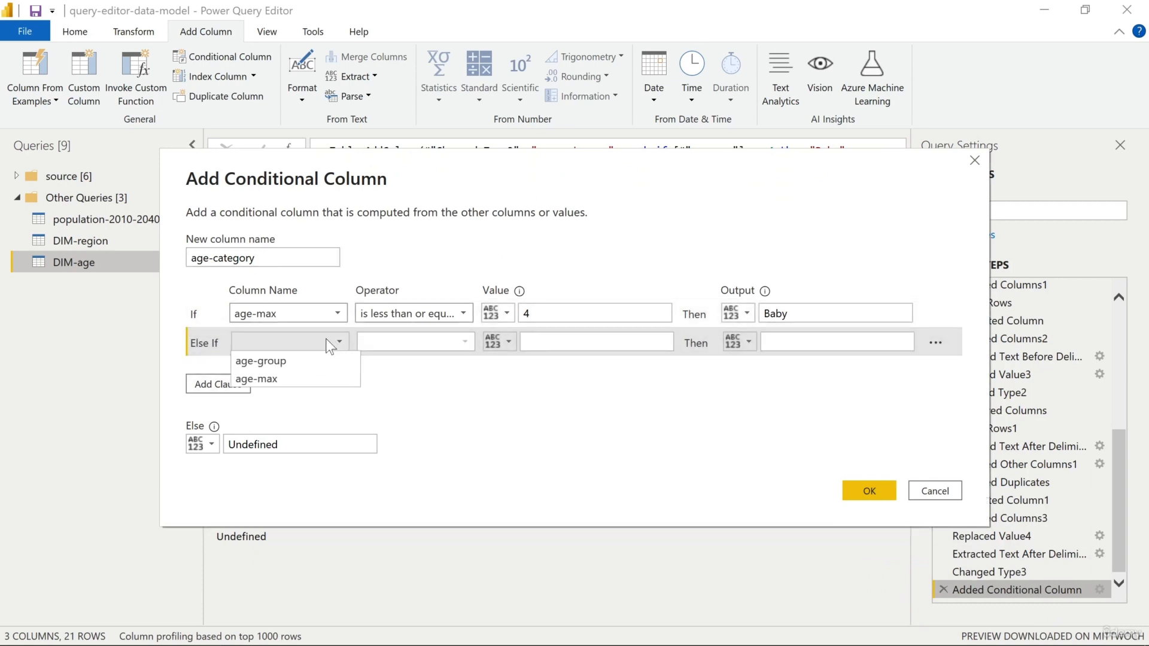
pyautogui.click(260, 376)
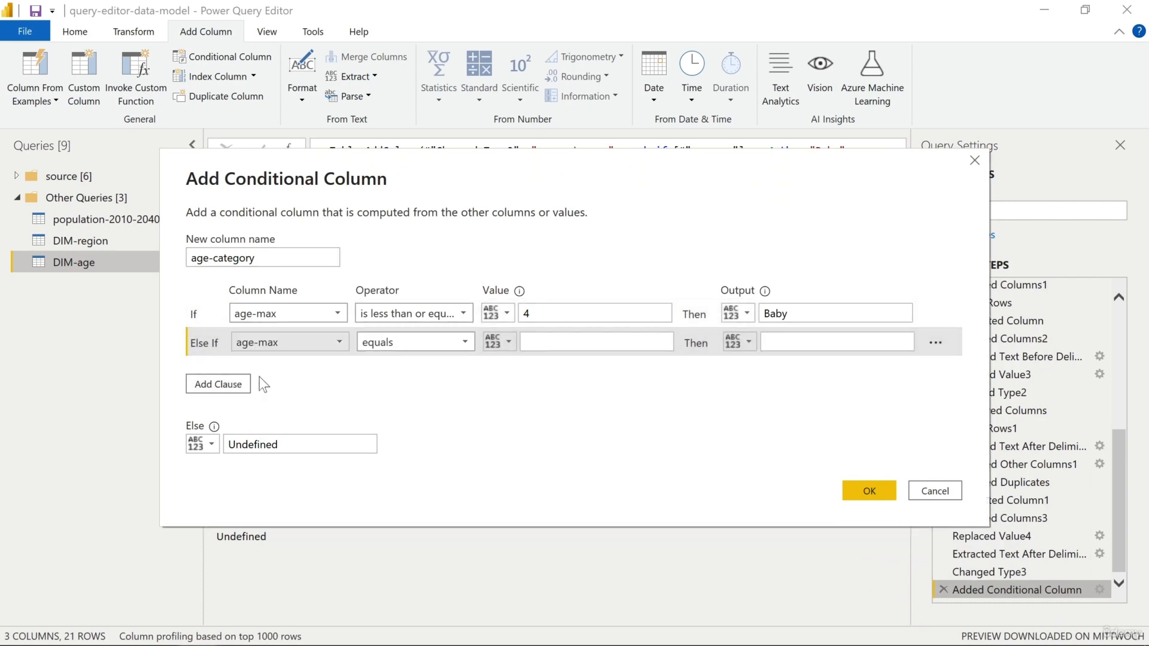
pyautogui.click(466, 343)
pyautogui.click(467, 450)
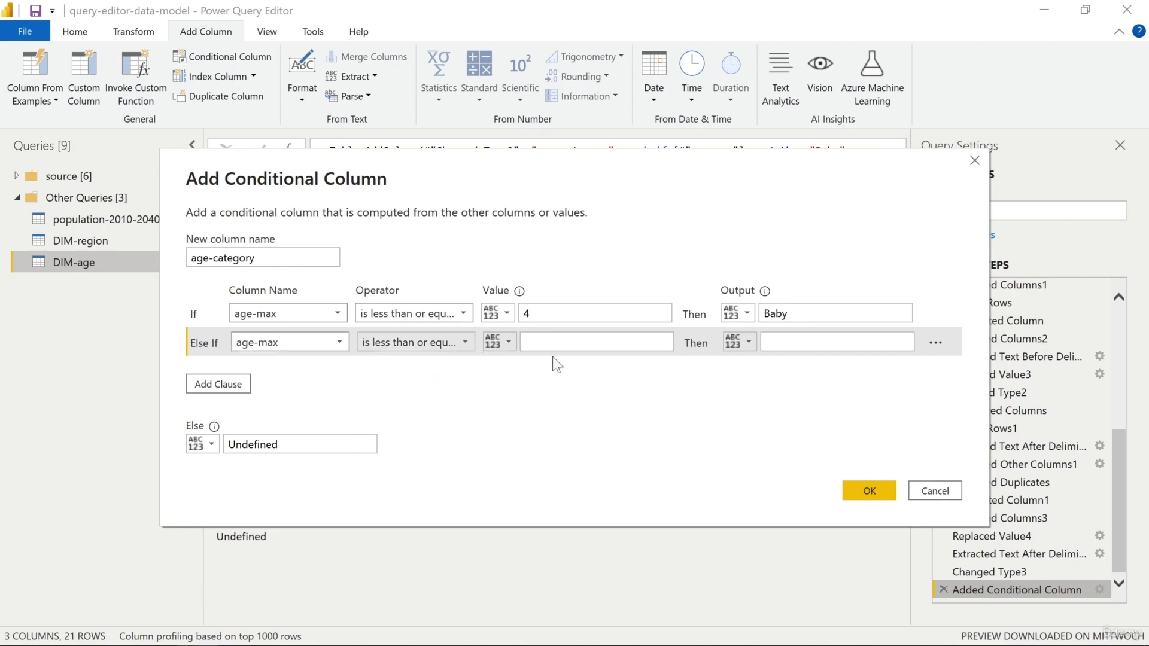
# Give the else-if clause the value 14 and the output Child, and apply the edited conditional column
pyautogui.click(553, 342)
pyautogui.write('14')
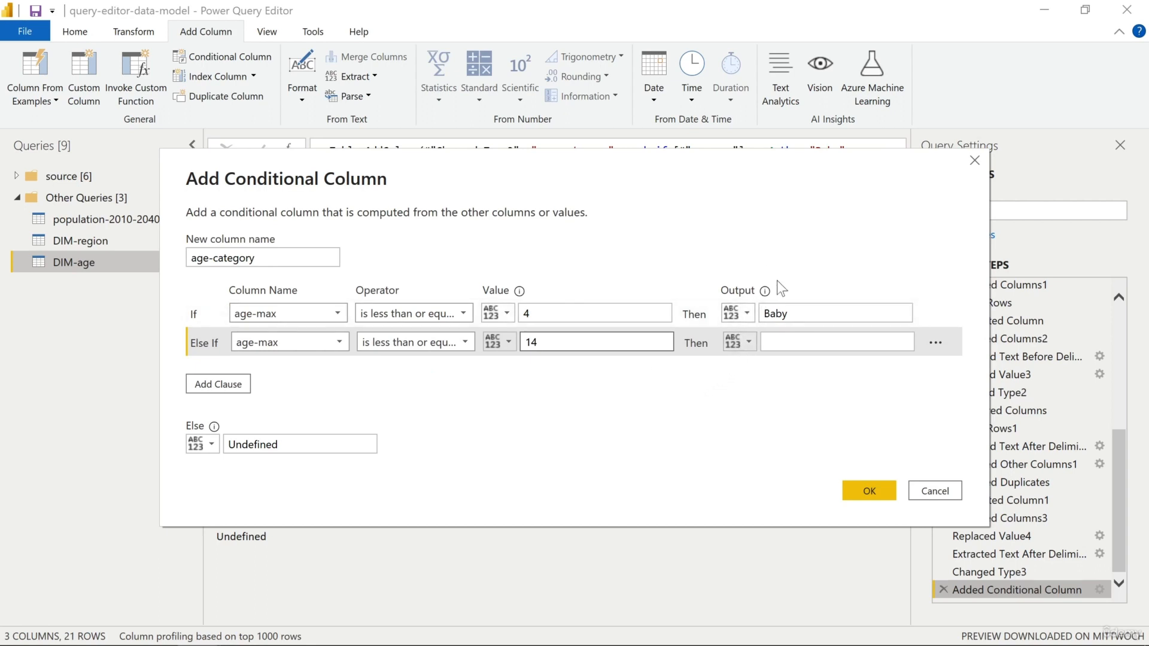
pyautogui.click(790, 342)
pyautogui.write('C')
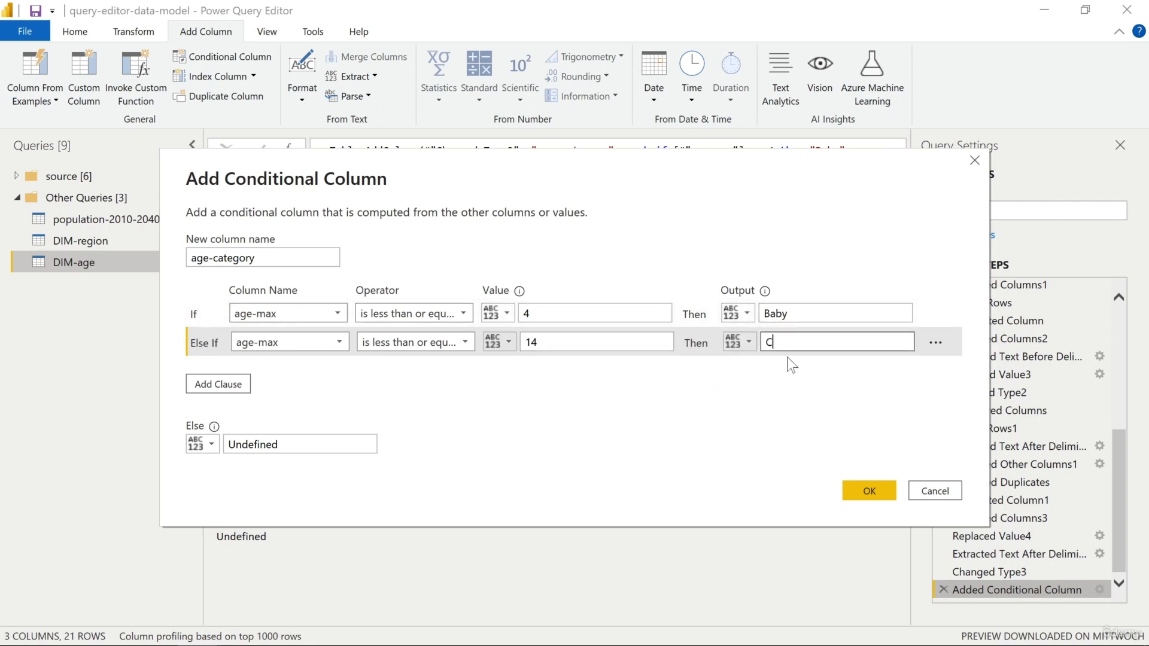
pyautogui.write('hild')
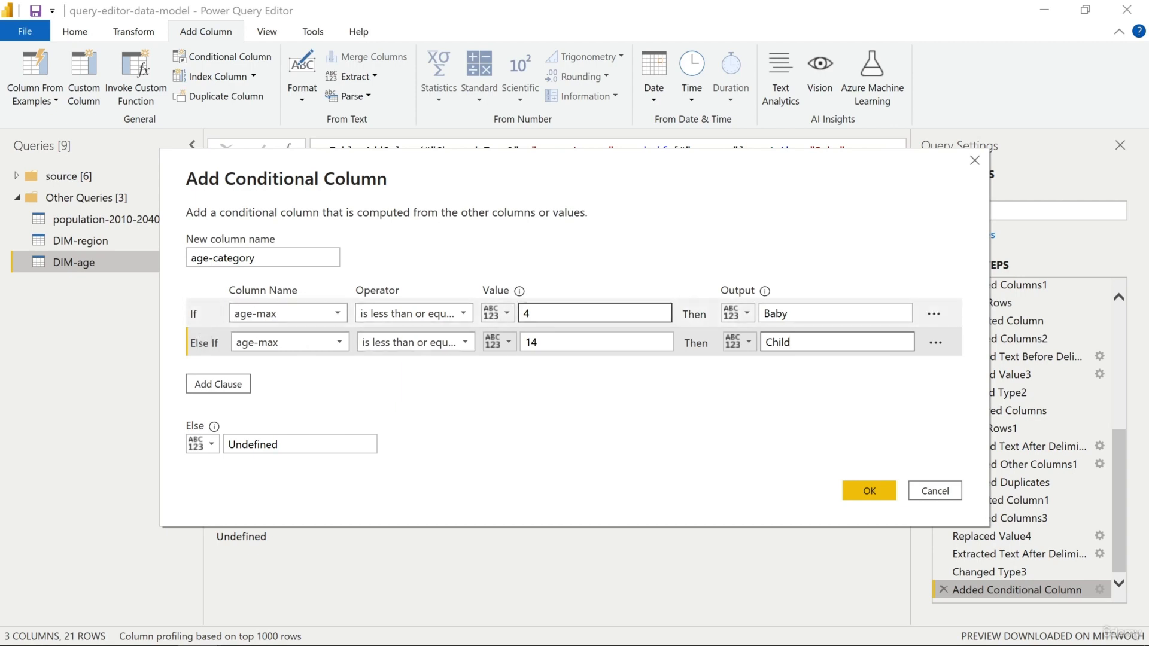
pyautogui.doubleClick(773, 315)
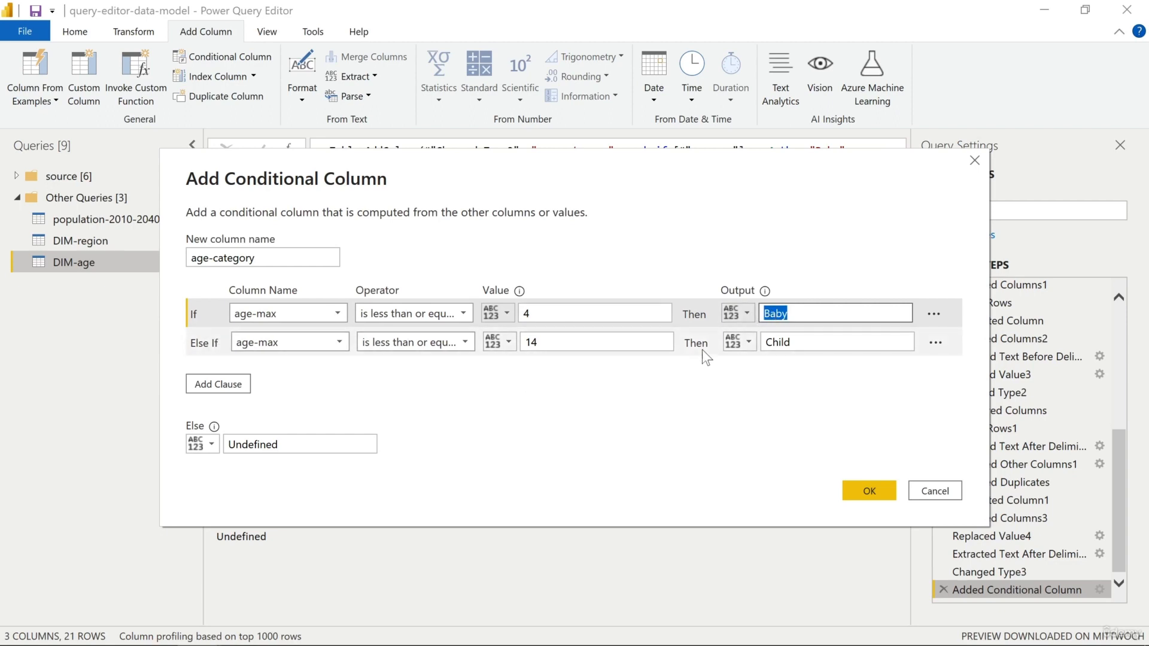
pyautogui.click(853, 488)
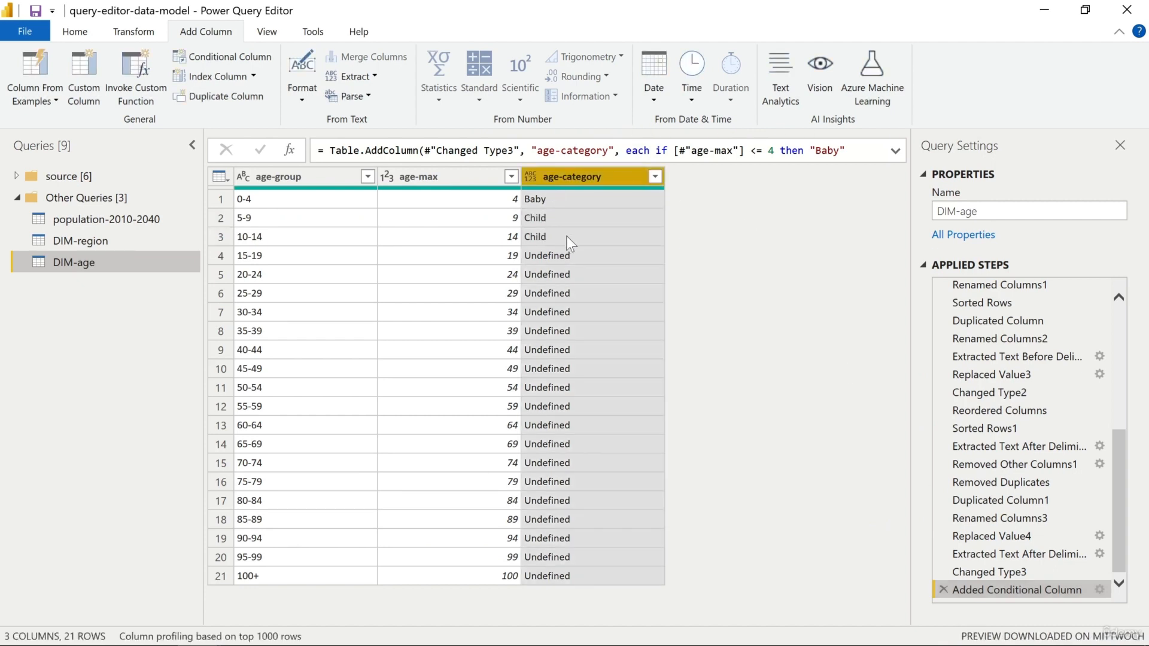
# Examine the age-max values down the DIM-age table as possible limits for the remaining age categories
pyautogui.click(482, 271)
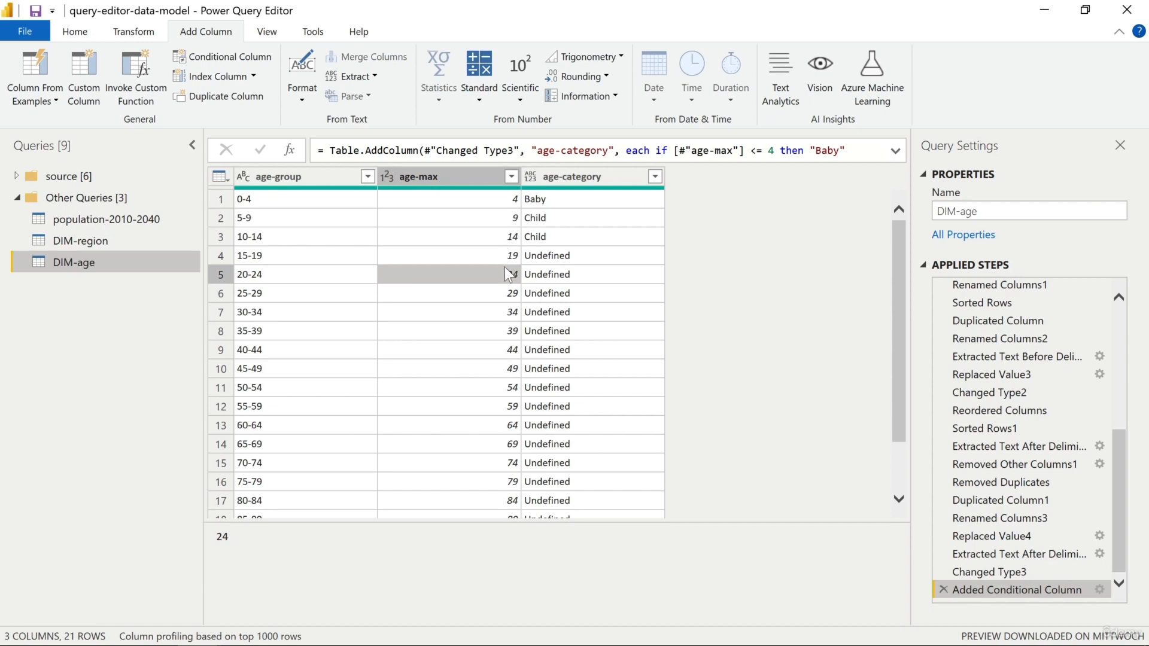
pyautogui.click(506, 314)
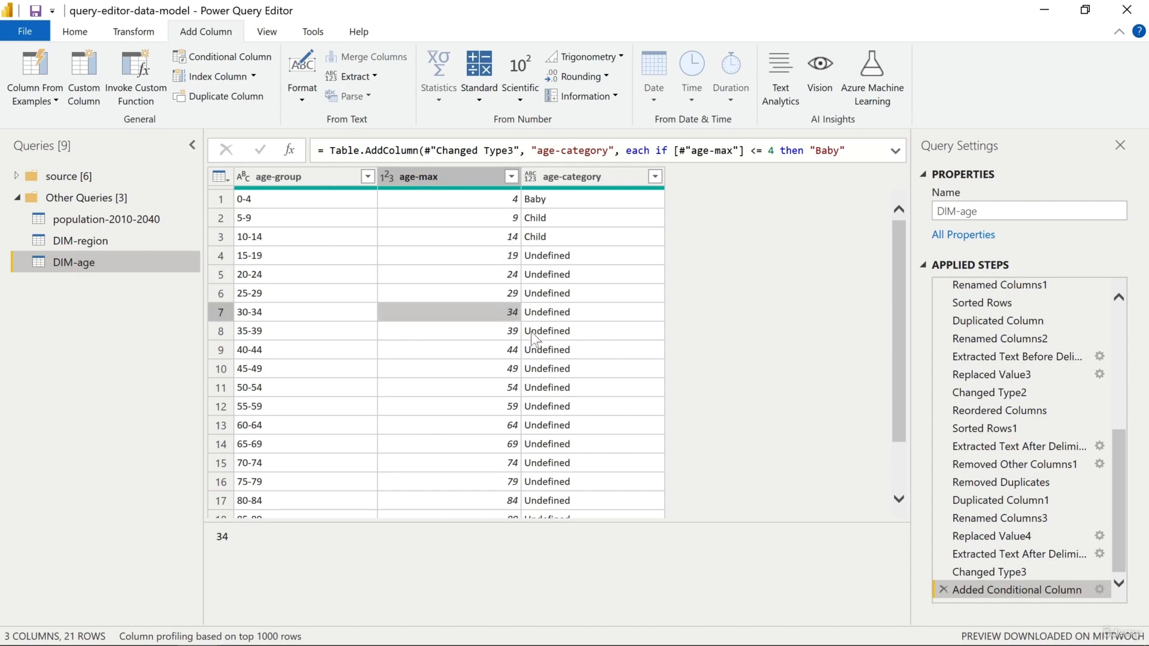
pyautogui.click(511, 426)
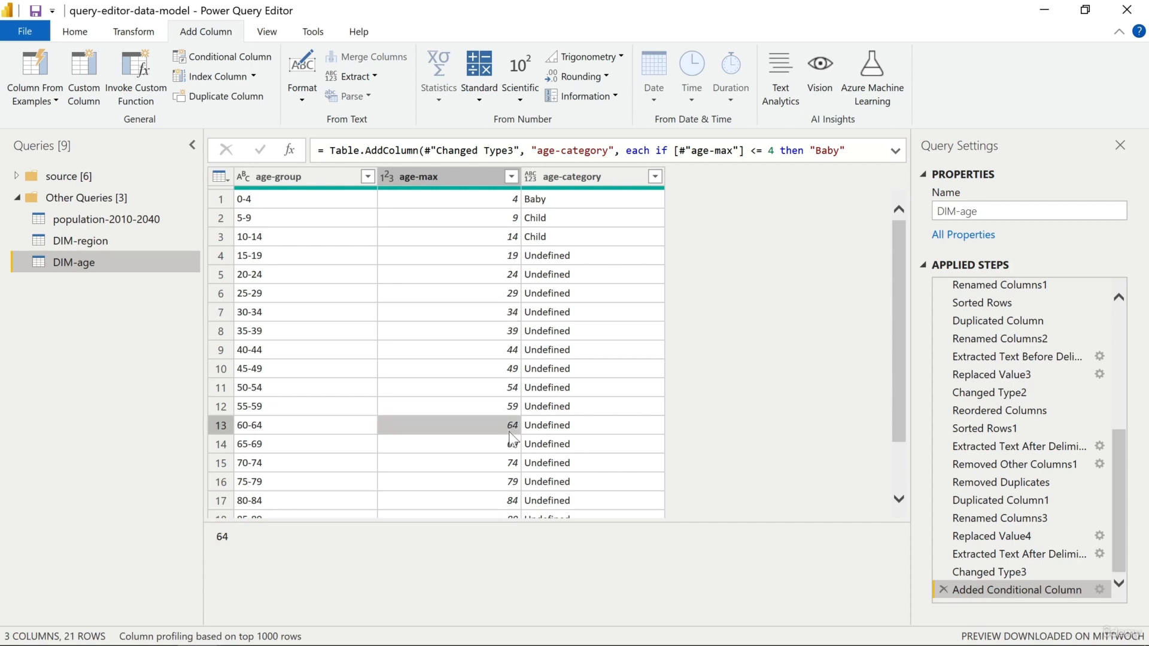
pyautogui.scroll(-2, 506, 437)
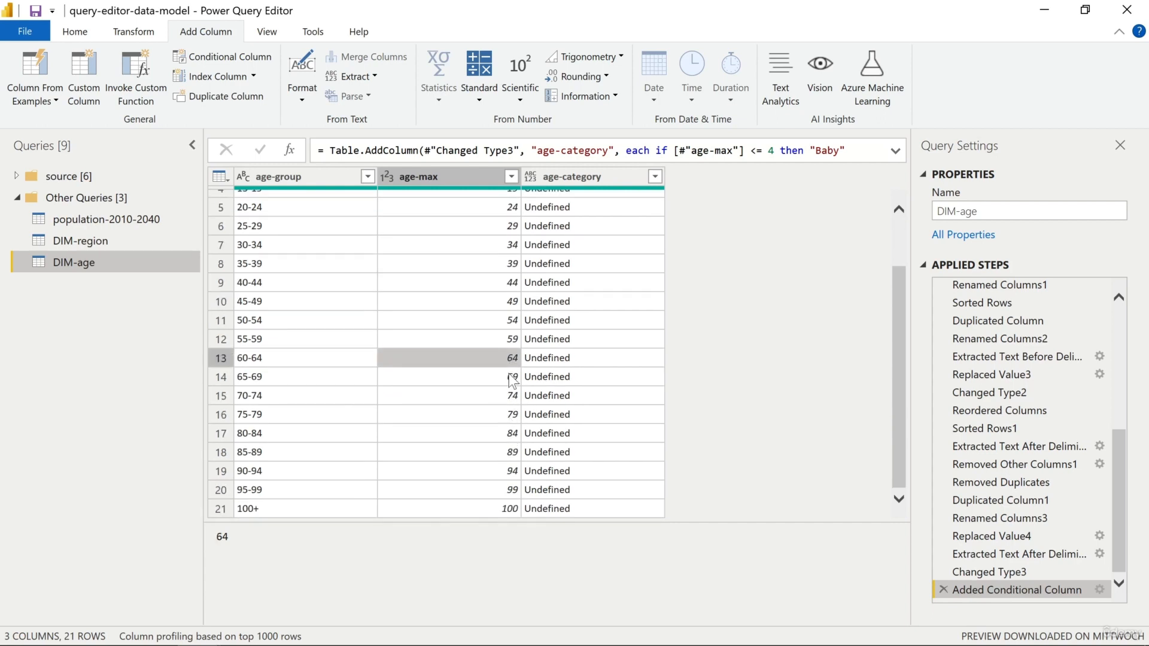
pyautogui.scroll(2, 511, 381)
pyautogui.scroll(-2, 512, 381)
# Reopen the conditional column's settings and add an else-if clause so that age-max less than or equal to 24 outputs Teenager
pyautogui.click(1099, 590)
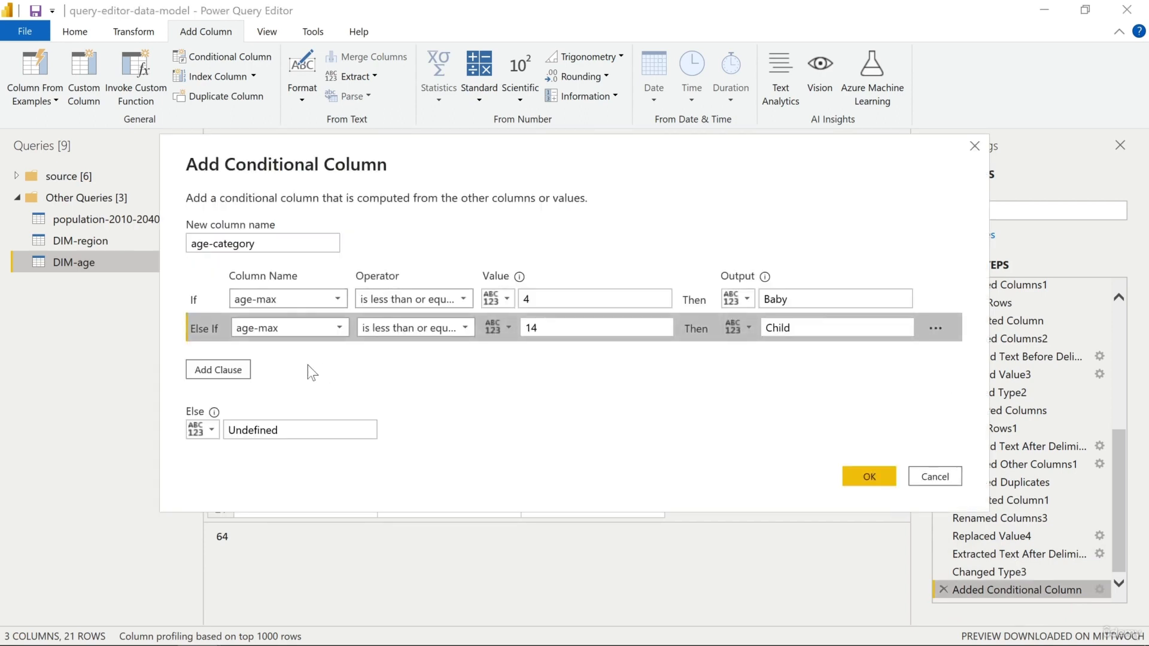
pyautogui.click(227, 369)
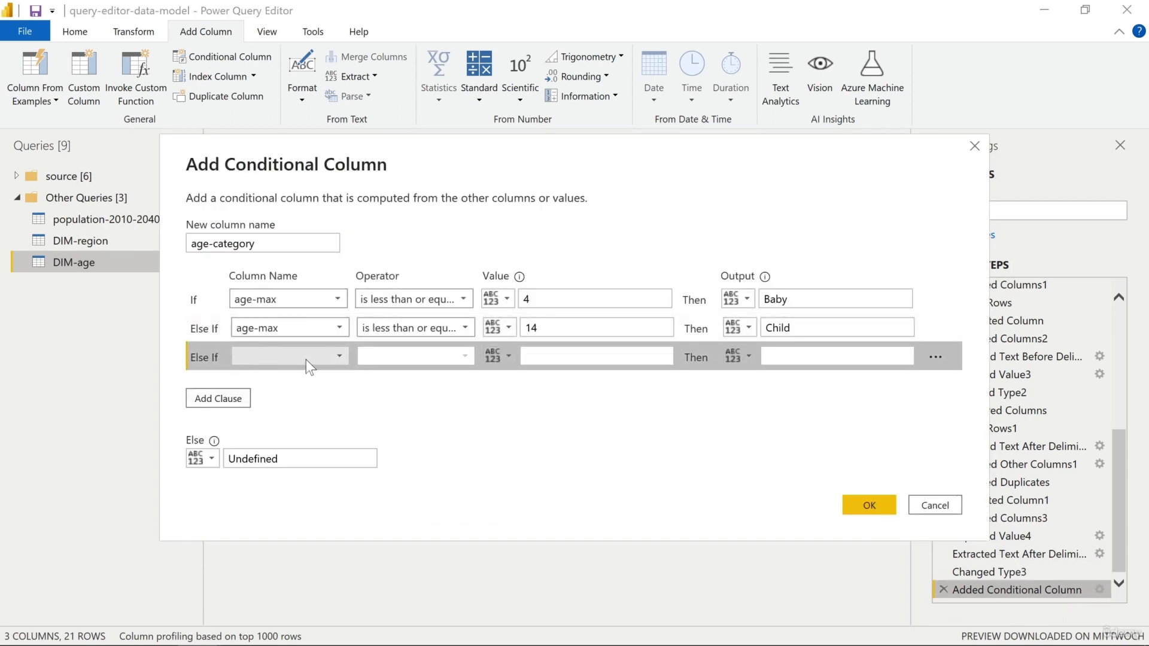
pyautogui.click(305, 357)
pyautogui.click(277, 394)
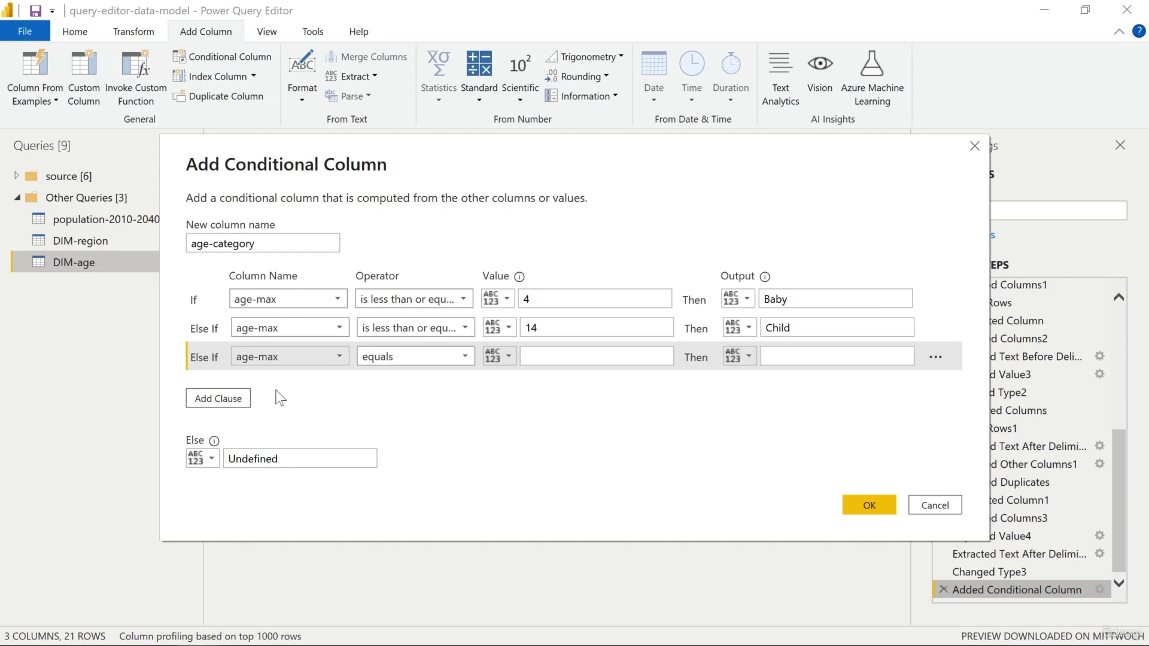
pyautogui.click(413, 367)
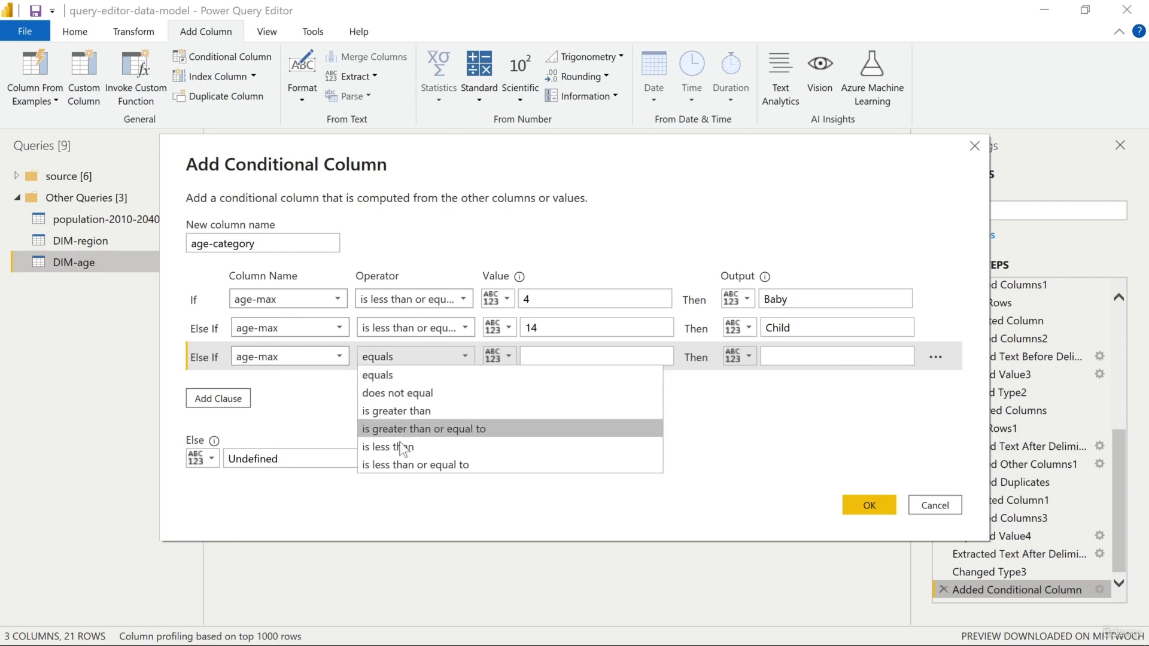
pyautogui.click(408, 459)
pyautogui.click(605, 358)
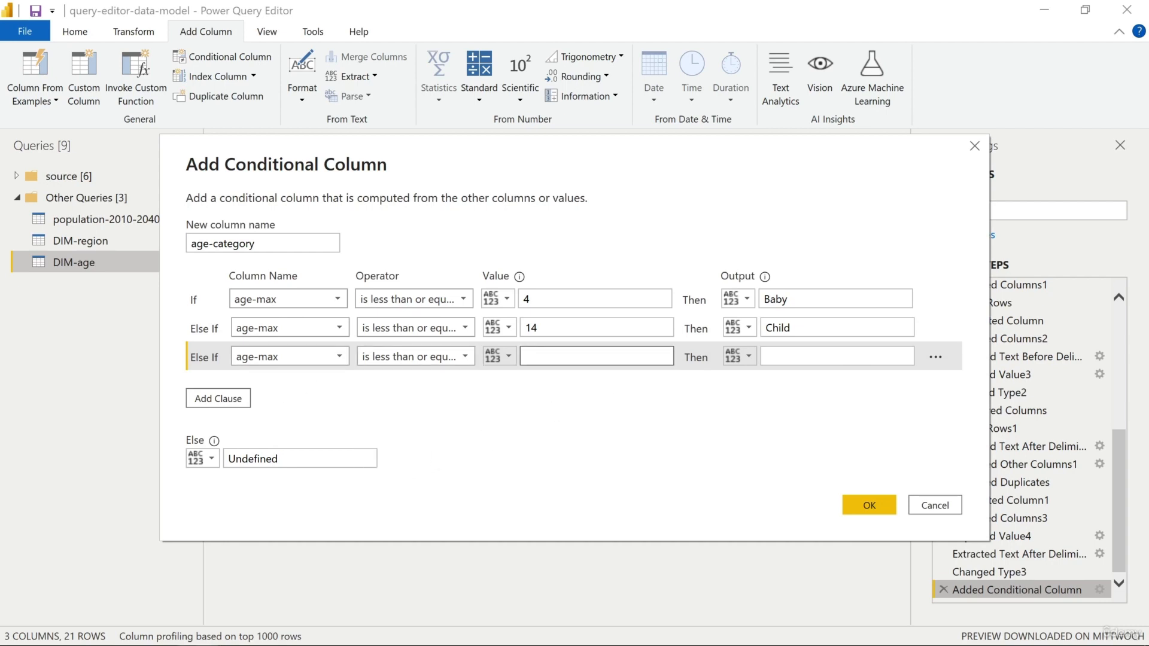
pyautogui.write('24')
pyautogui.click(779, 358)
pyautogui.write('Teenager')
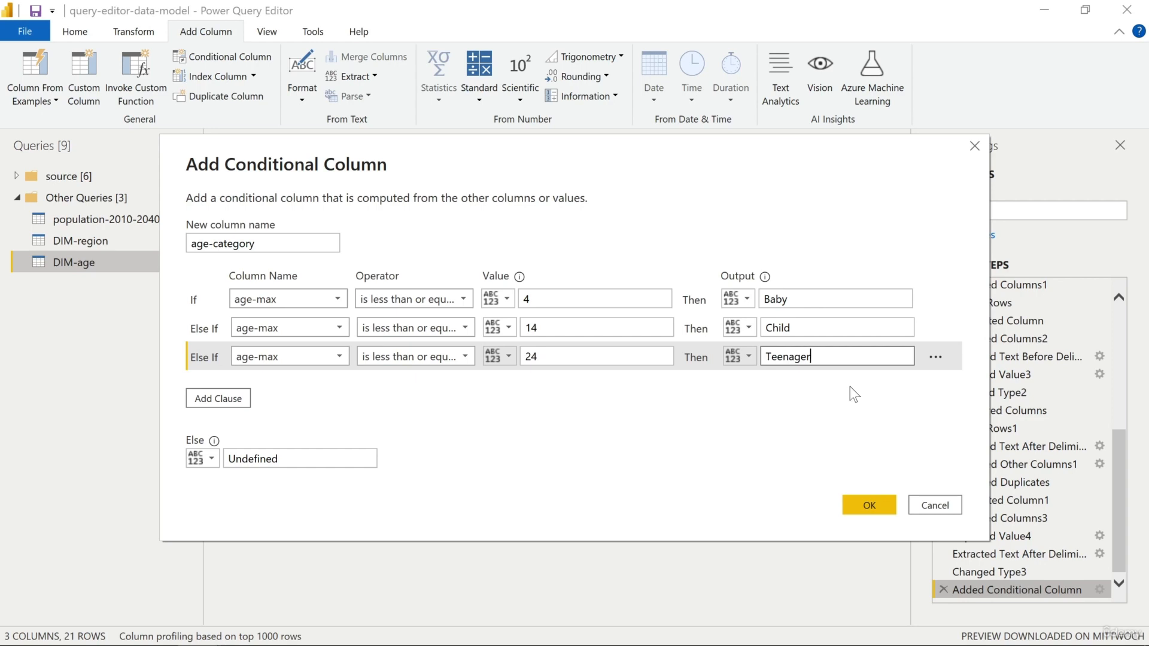
# Add an else-if clause so that age-max less than or equal to 34 outputs Young Adult
pyautogui.click(242, 399)
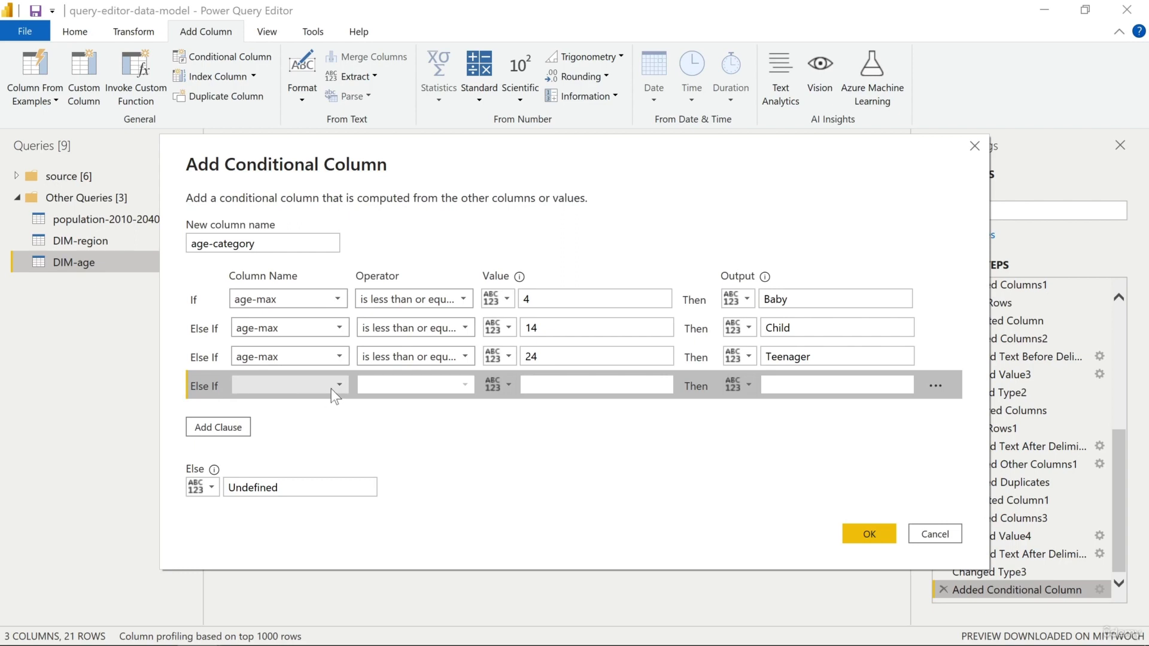
pyautogui.click(332, 389)
pyautogui.click(308, 422)
pyautogui.click(460, 390)
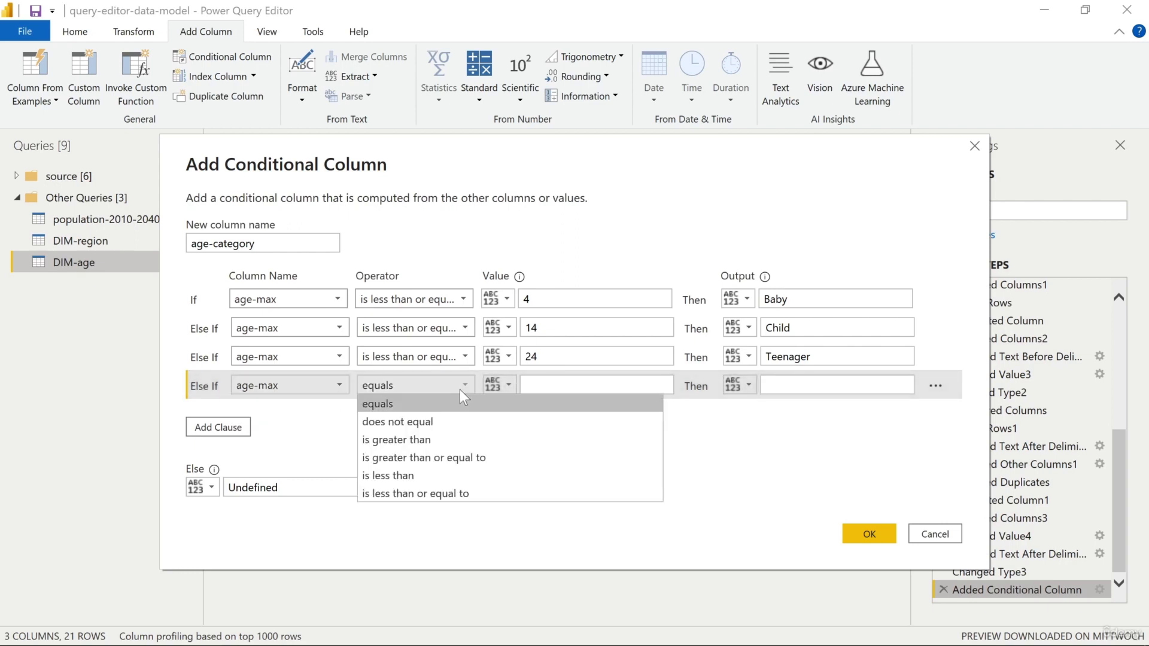
pyautogui.click(423, 495)
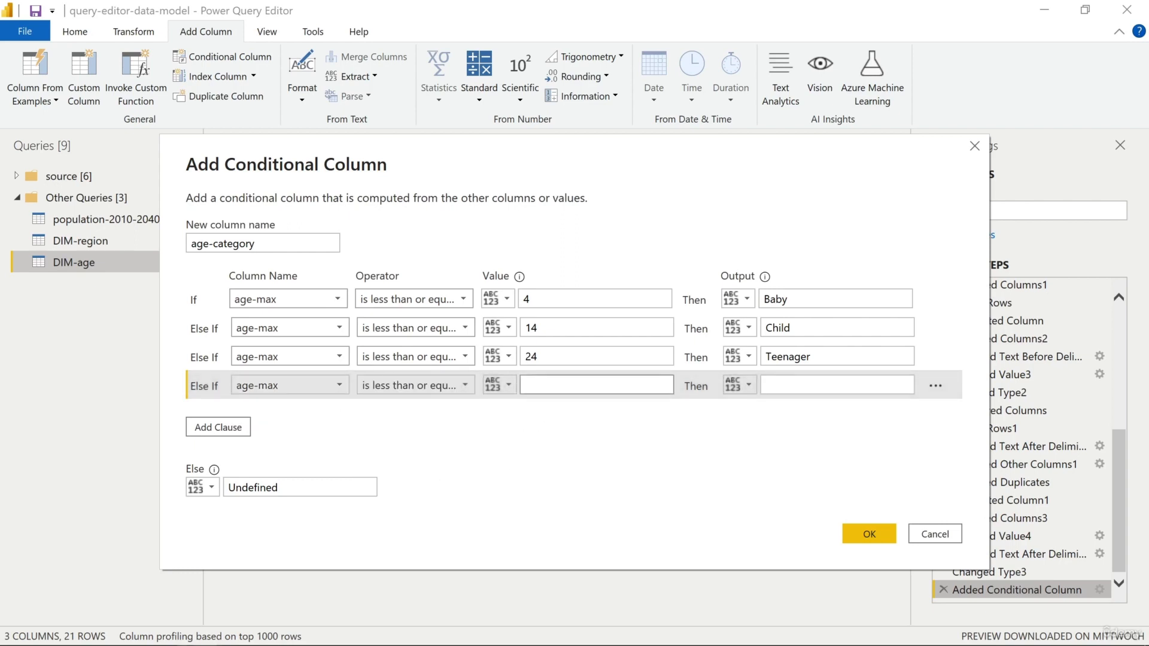
pyautogui.click(563, 385)
pyautogui.write('34')
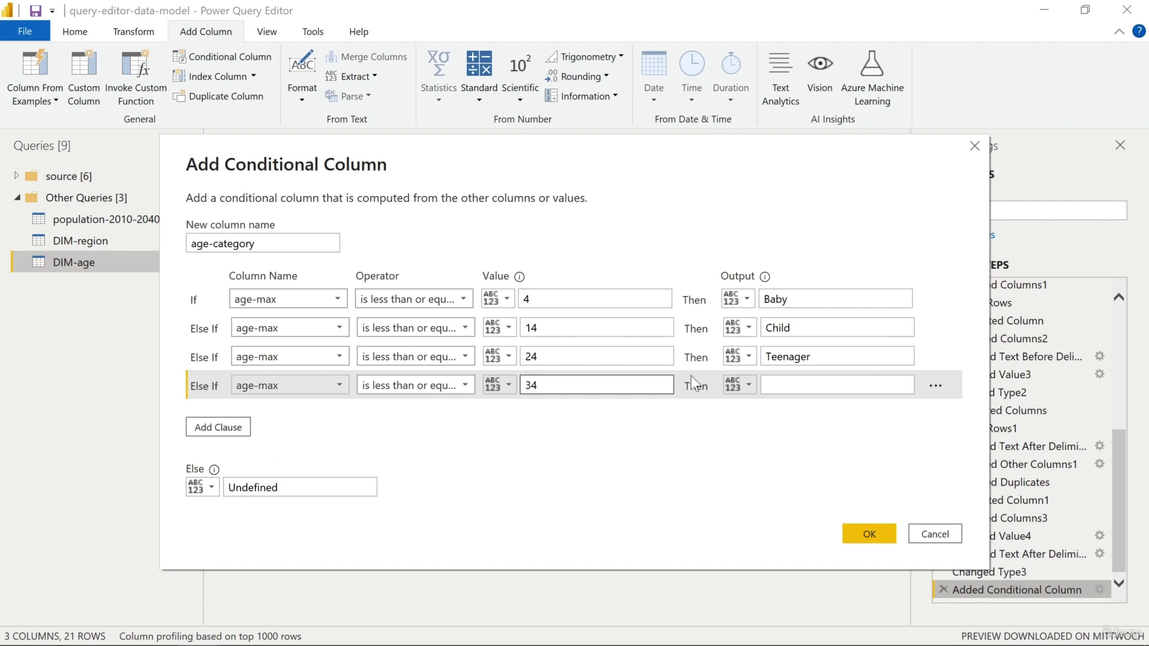
pyautogui.click(766, 385)
pyautogui.write('Y')
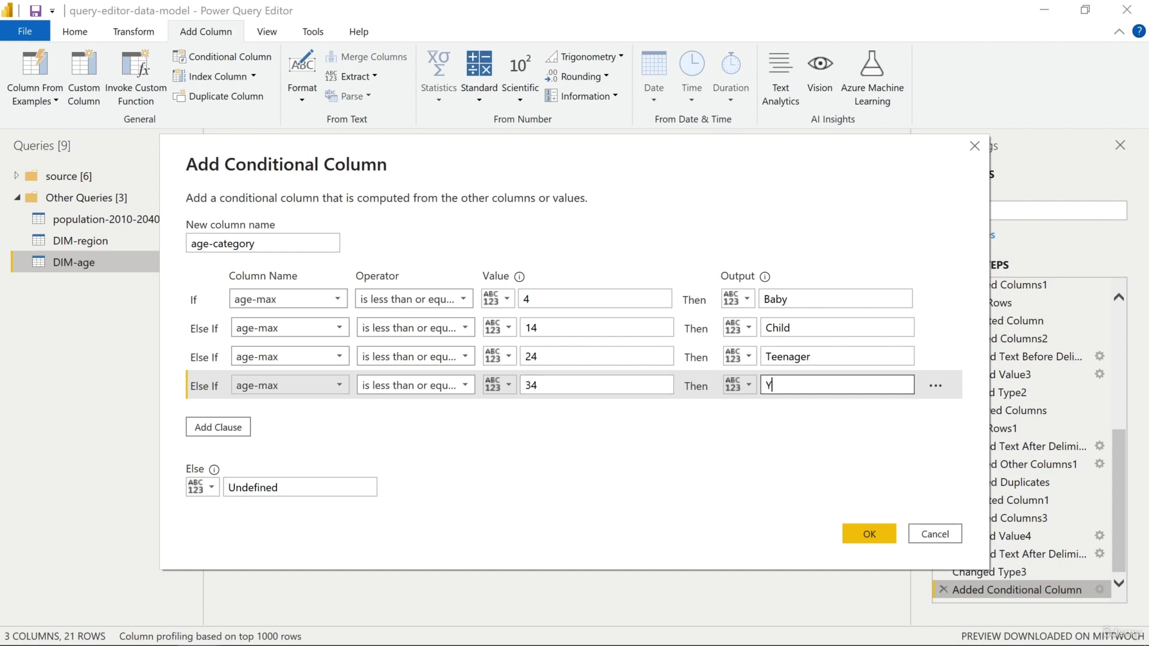
pyautogui.write('oung Adult')
# Add an else-if clause so that age-max less than or equal to 64 outputs Adult
pyautogui.click(242, 428)
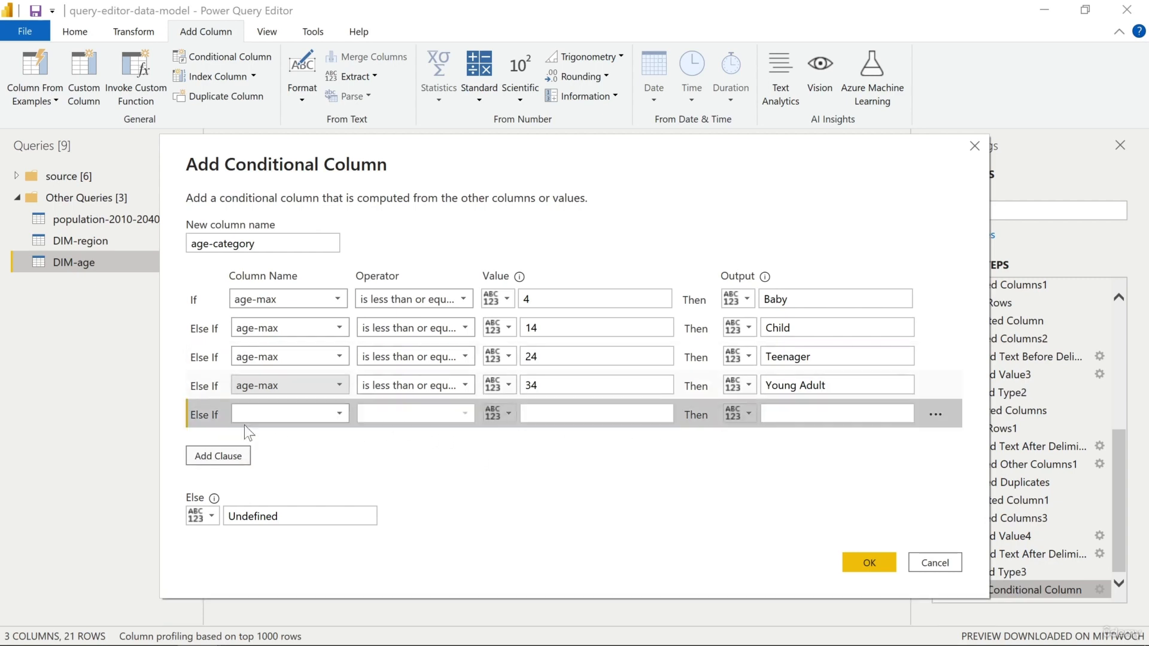
pyautogui.click(263, 419)
pyautogui.click(279, 450)
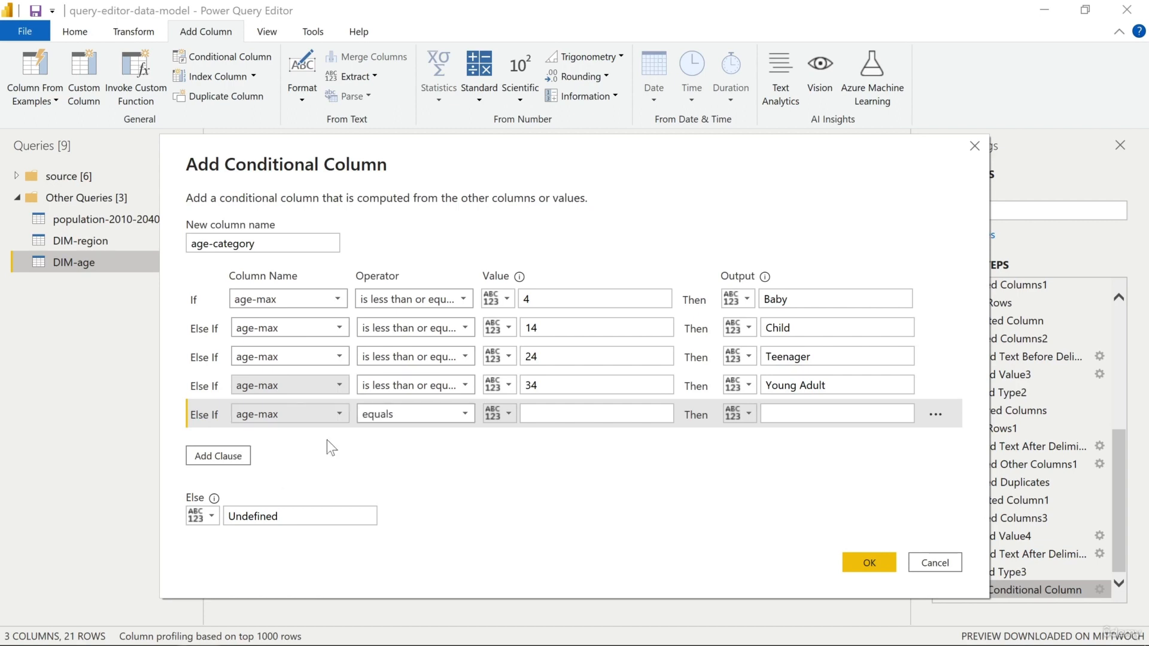
pyautogui.click(400, 419)
pyautogui.click(422, 519)
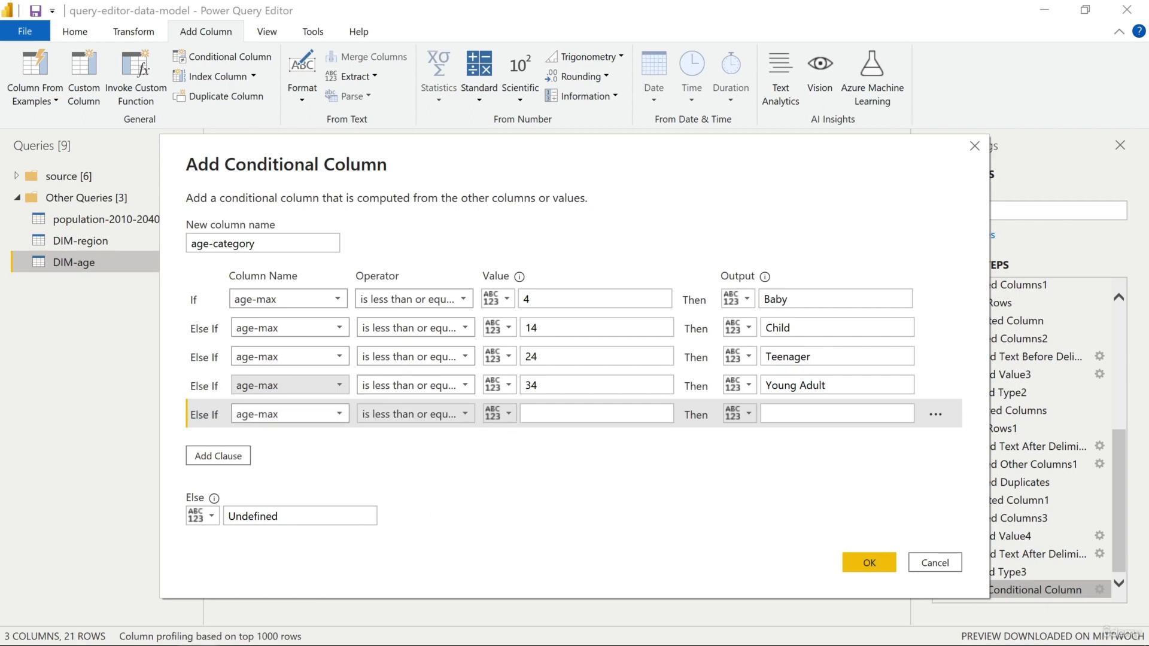
pyautogui.click(527, 414)
pyautogui.write('64')
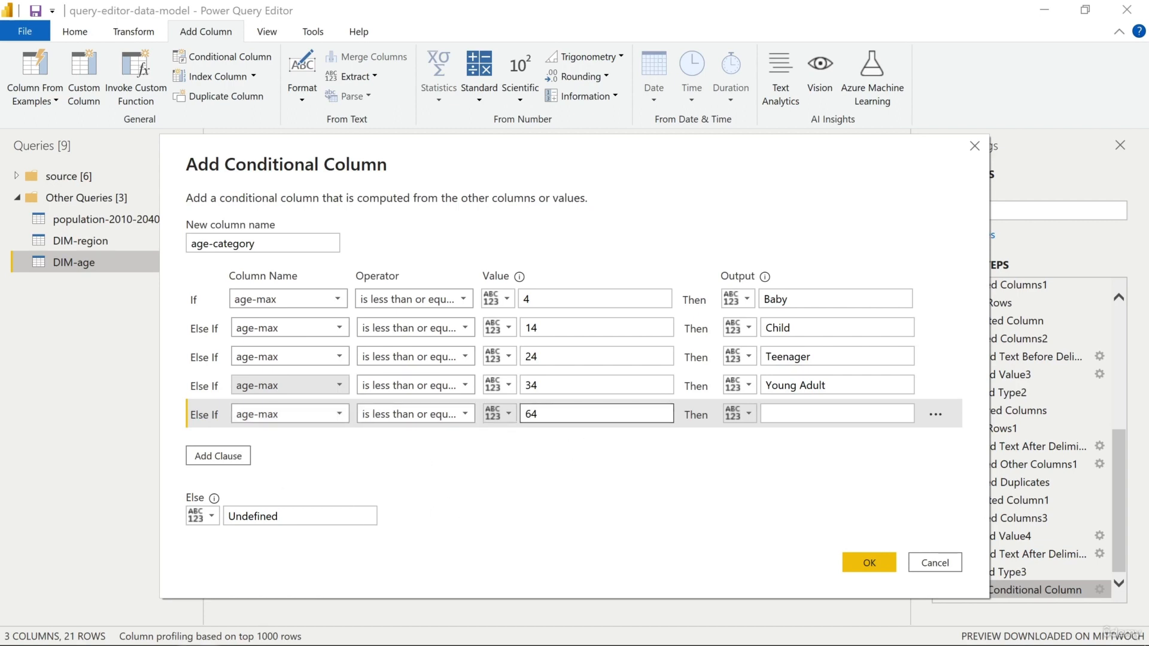
pyautogui.click(779, 414)
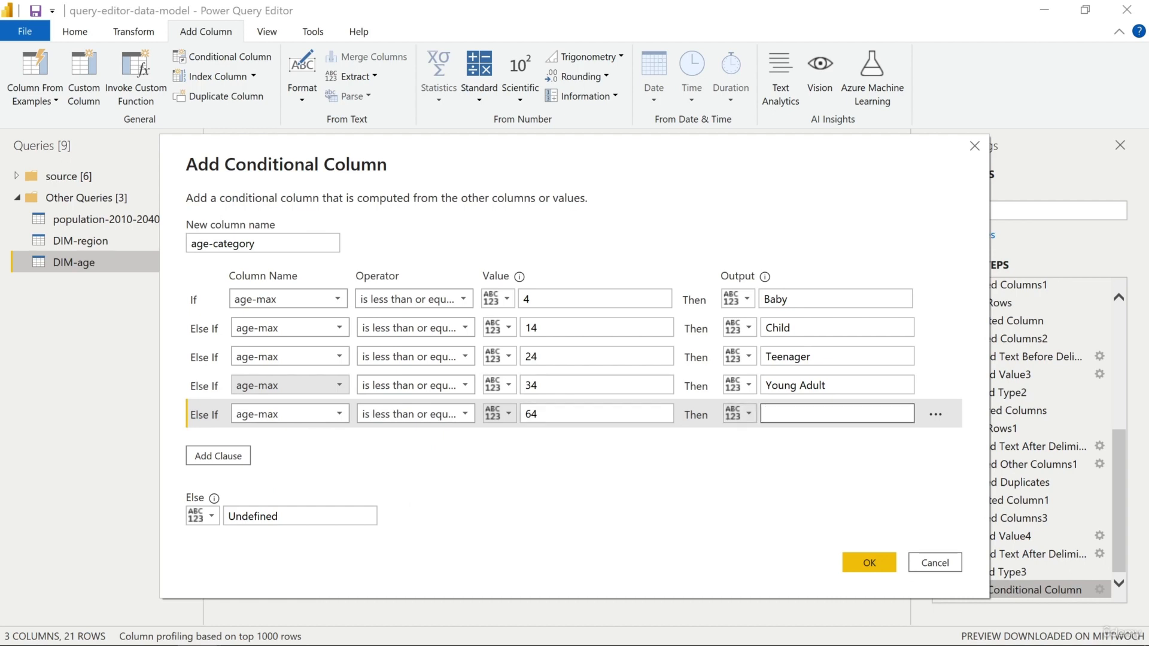
pyautogui.write('Adult')
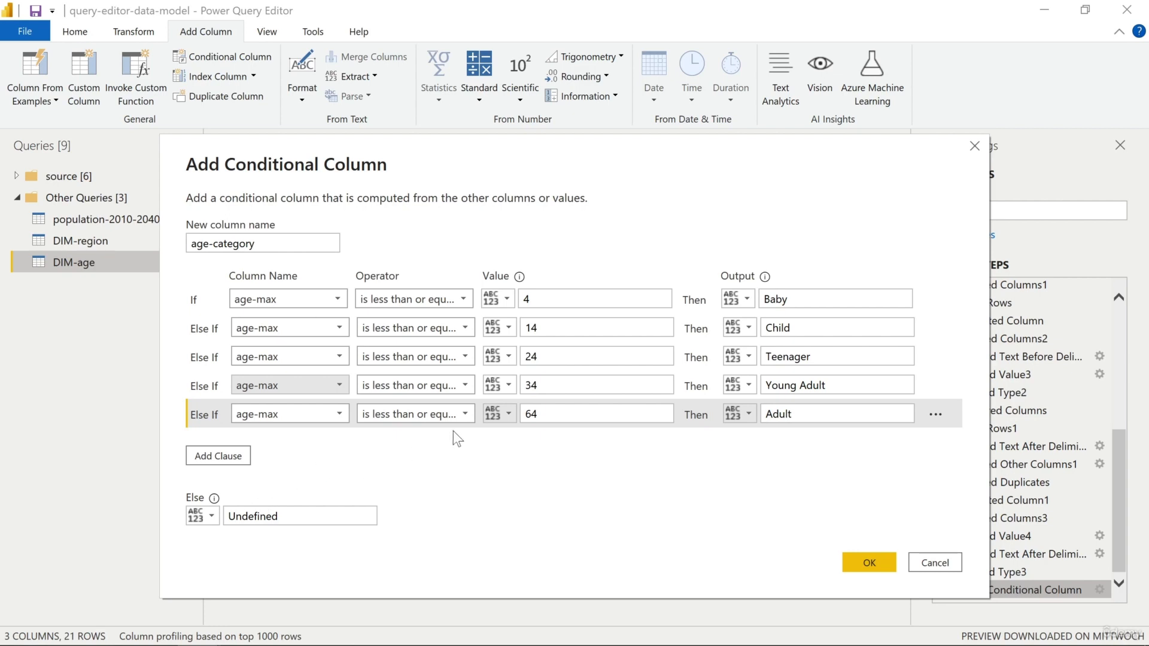
# Apply Senior as the conditional column's Else output and change the age-category column's data type to Text
pyautogui.doubleClick(271, 517)
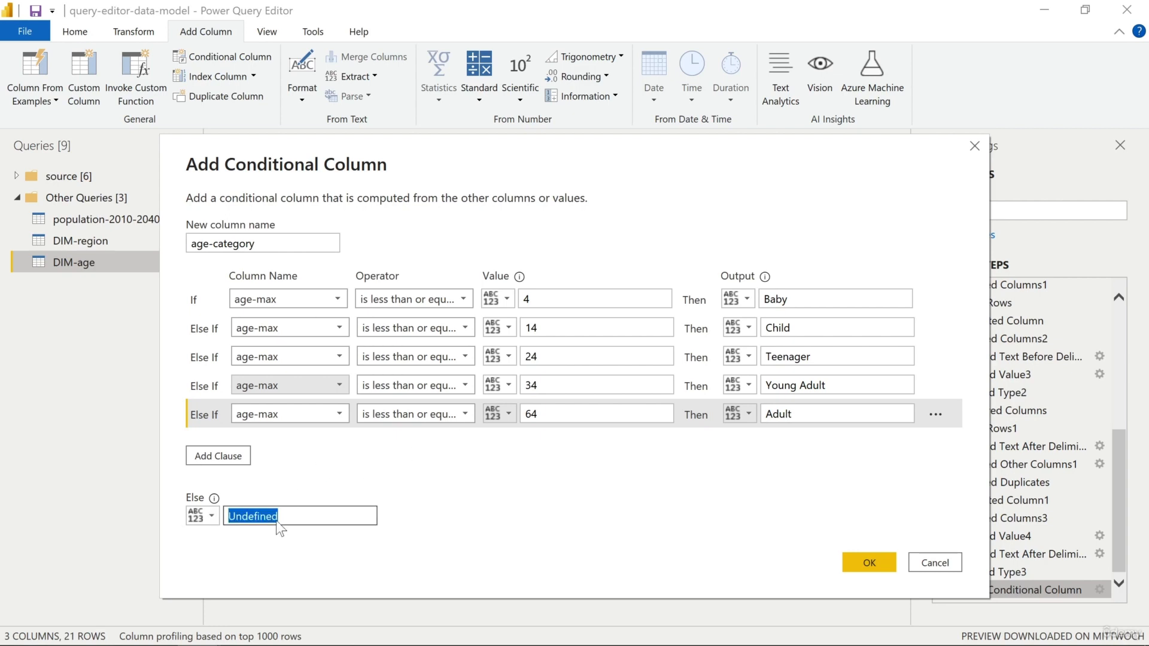
pyautogui.write('enior')
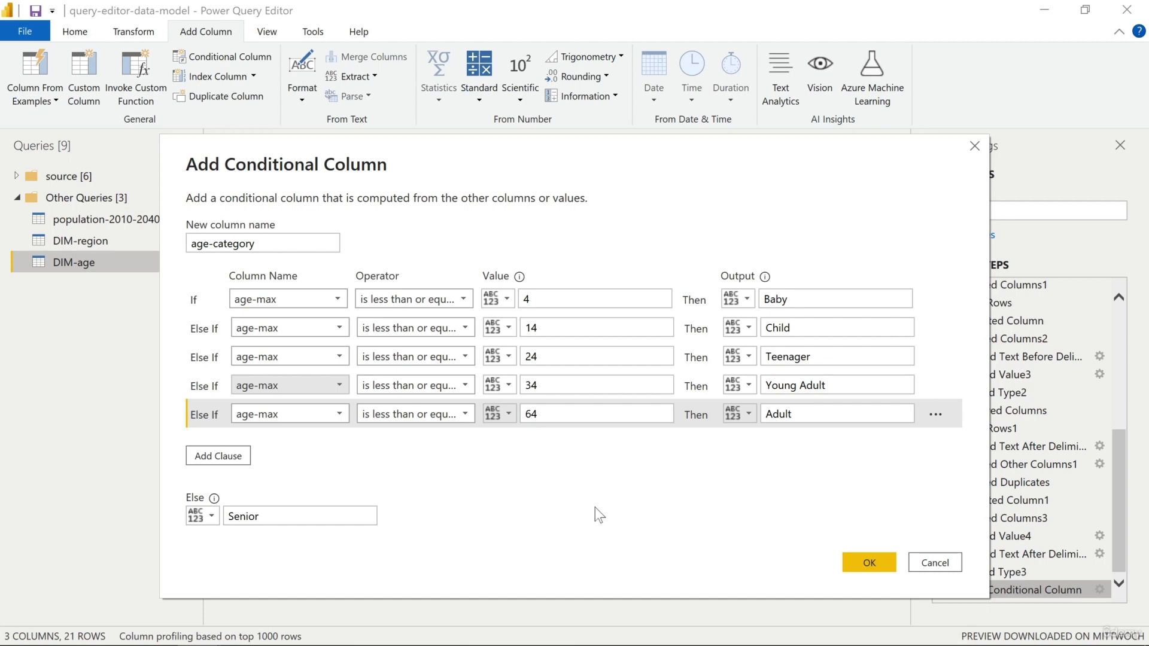
pyautogui.click(865, 556)
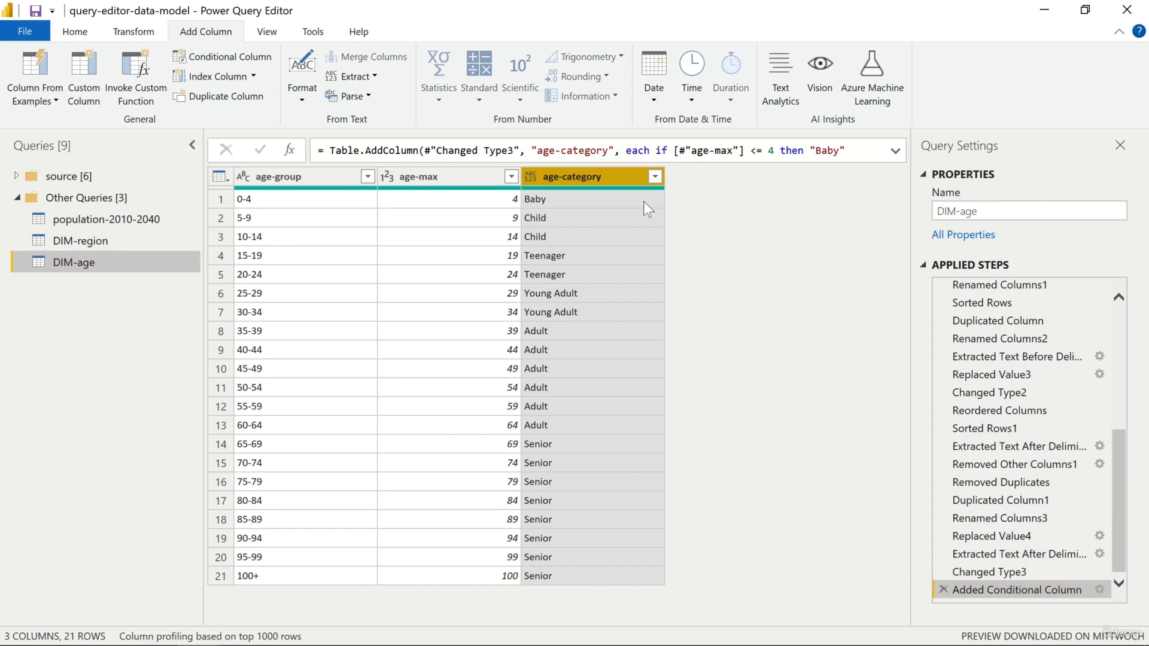
pyautogui.click(529, 177)
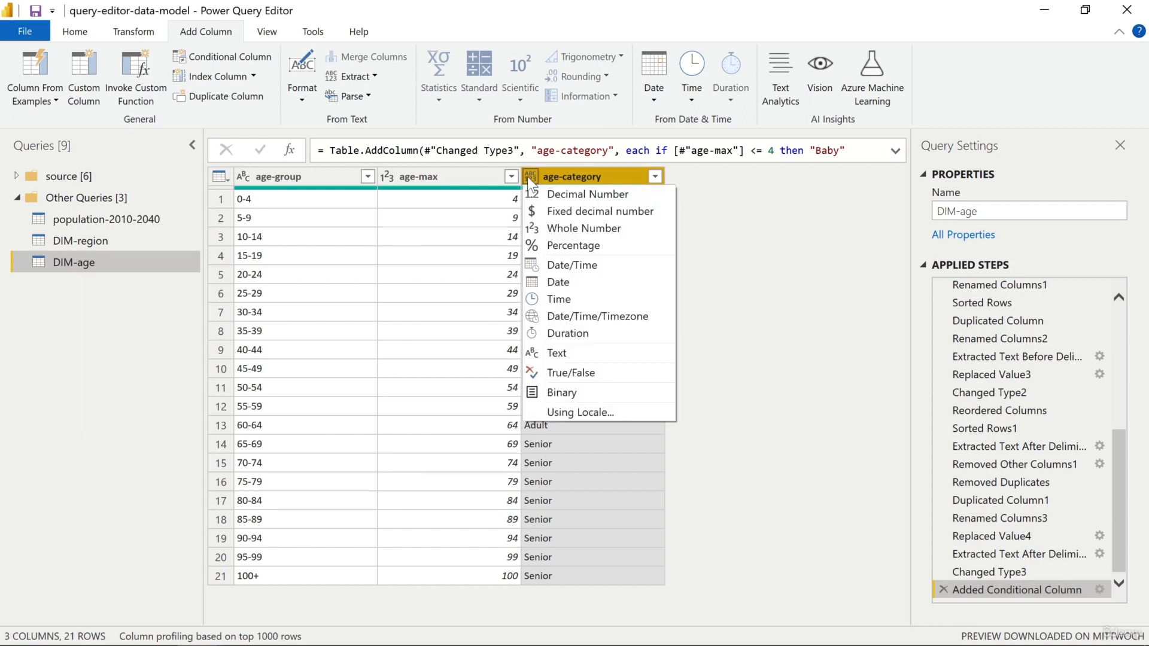
pyautogui.click(556, 352)
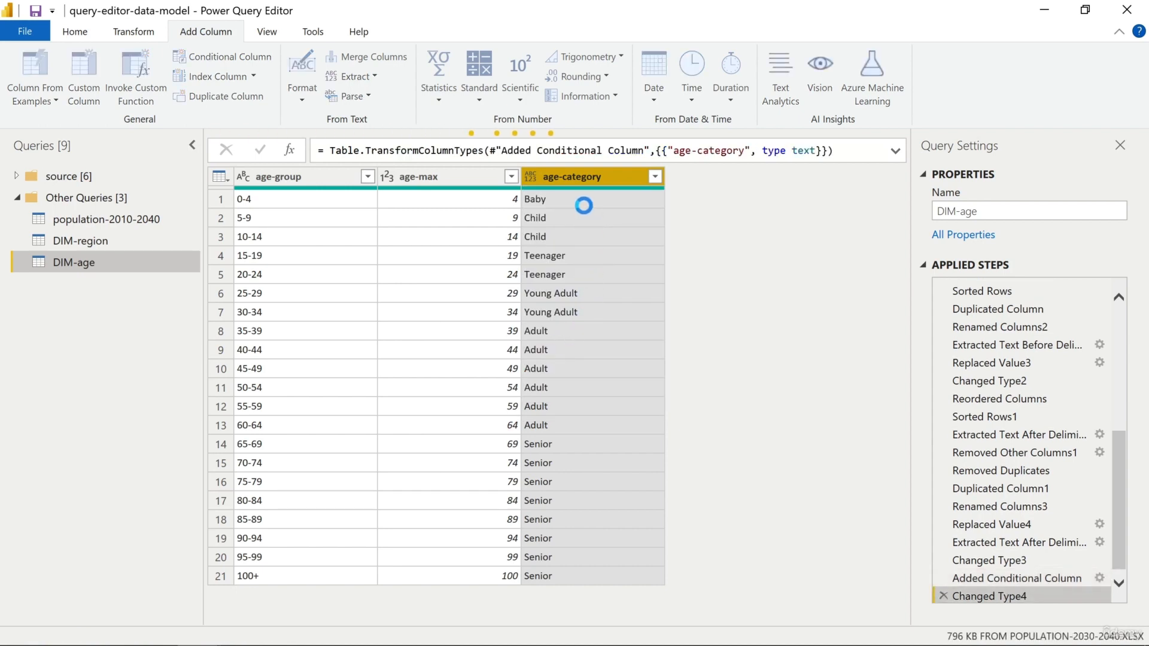